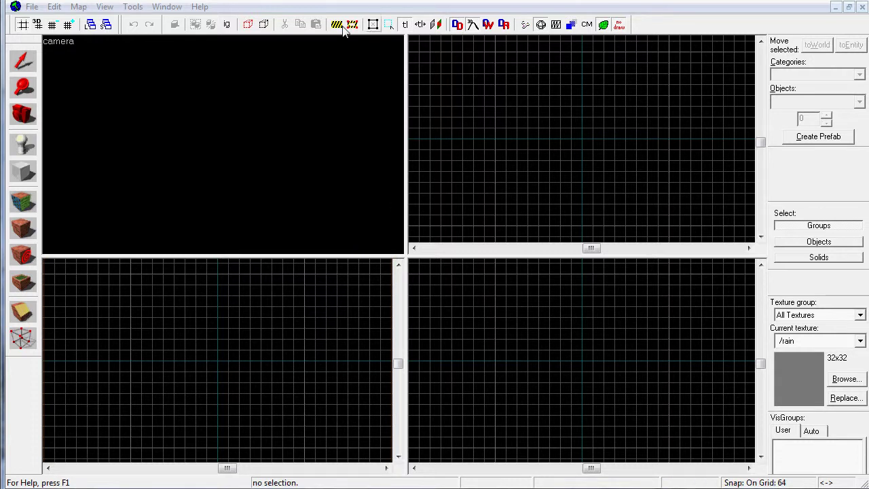
{"action": "left_click", "coordinate": [32, 7]}
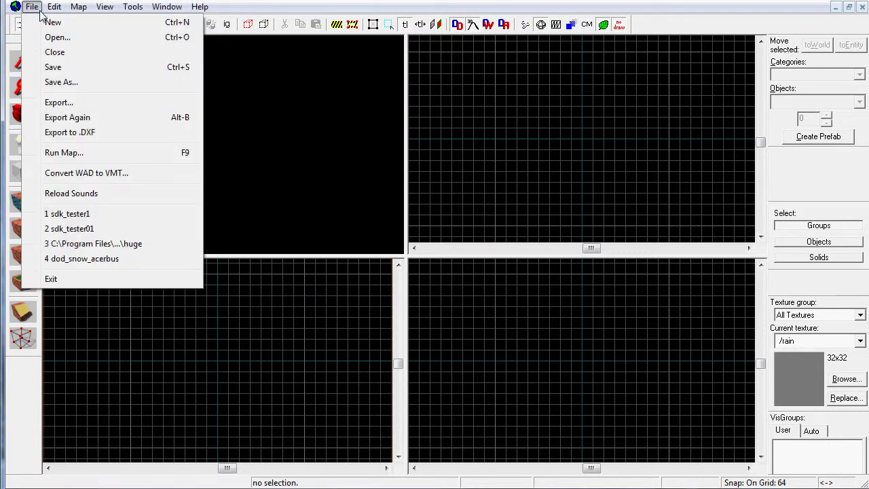
{"action": "mouse_move", "coordinate": [76, 9]}
{"action": "key", "text": "Escape"}
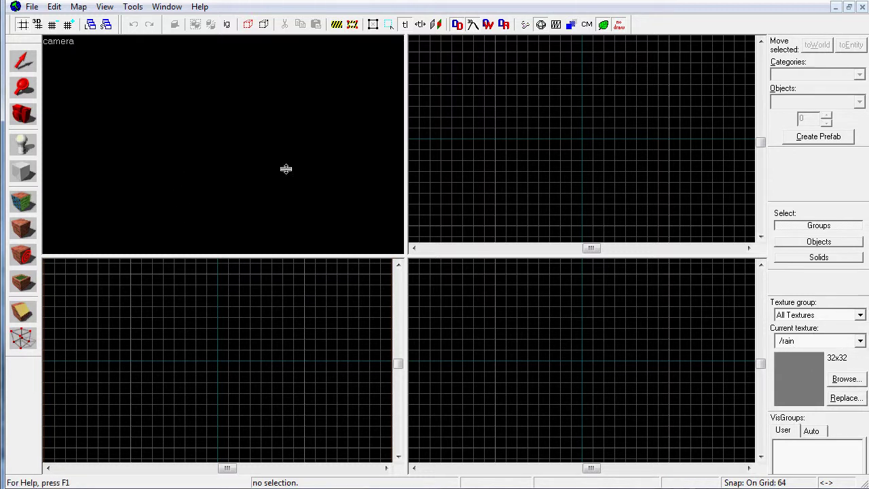
- Look through the available textures in the current-texture list and in the texture browser
{"action": "left_click", "coordinate": [860, 341]}
{"action": "scroll", "coordinate": [807, 441], "scroll_direction": "down", "scroll_amount": 5}
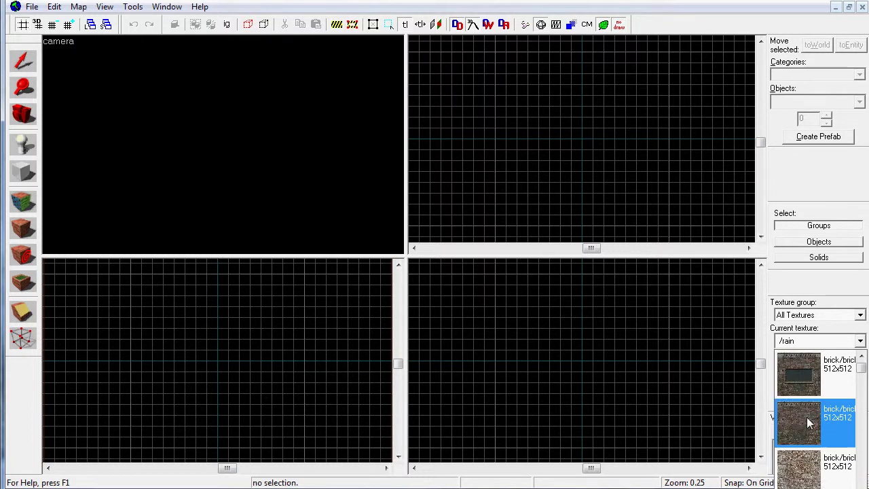
{"action": "scroll", "coordinate": [806, 417], "scroll_direction": "up", "scroll_amount": 5}
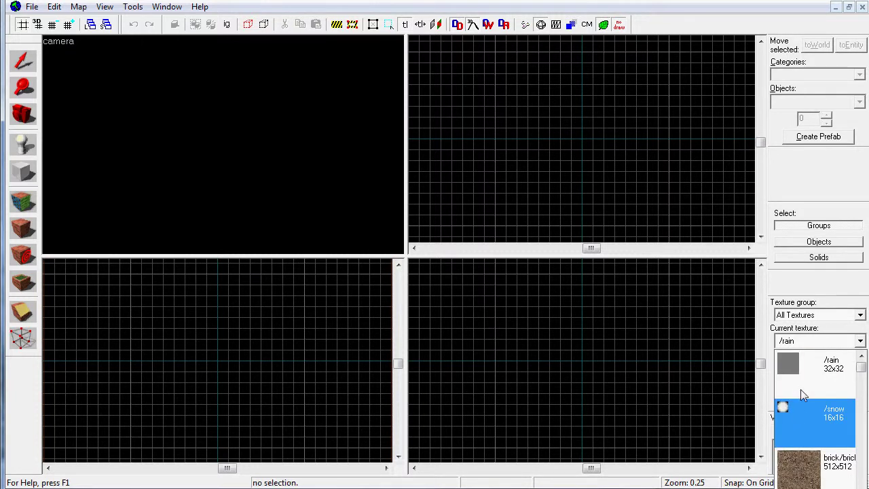
{"action": "left_click", "coordinate": [846, 362]}
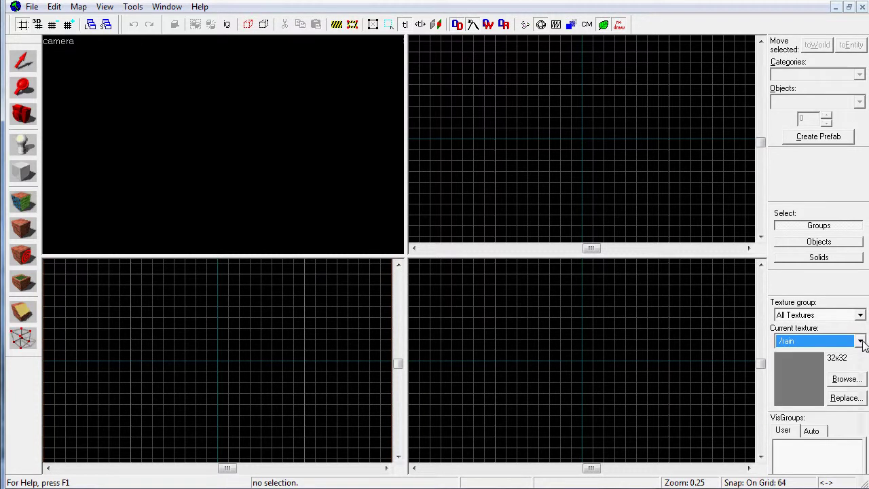
{"action": "left_click", "coordinate": [843, 383]}
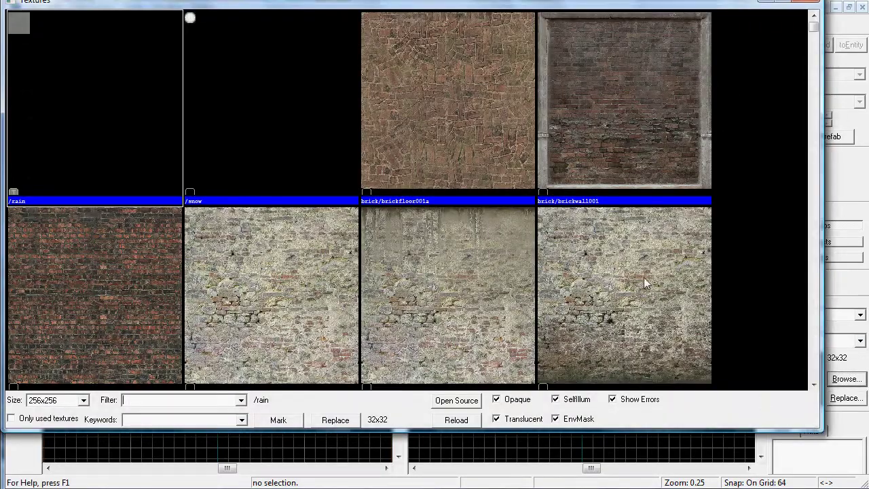
{"action": "scroll", "coordinate": [603, 291], "scroll_direction": "down", "scroll_amount": 5}
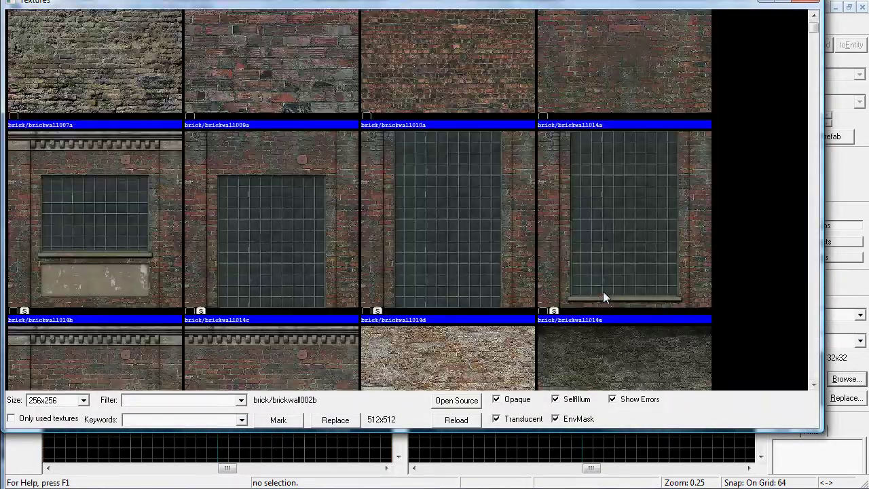
{"action": "scroll", "coordinate": [602, 296], "scroll_direction": "down", "scroll_amount": 10}
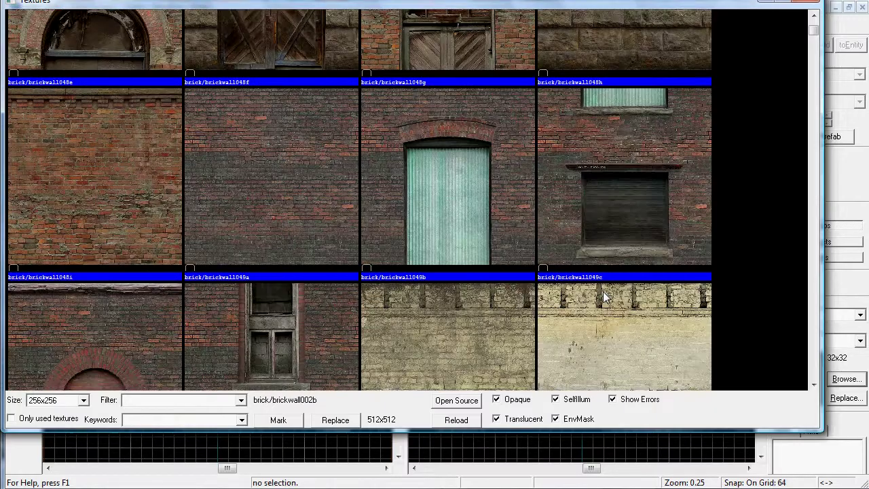
{"action": "scroll", "coordinate": [604, 291], "scroll_direction": "up", "scroll_amount": 5}
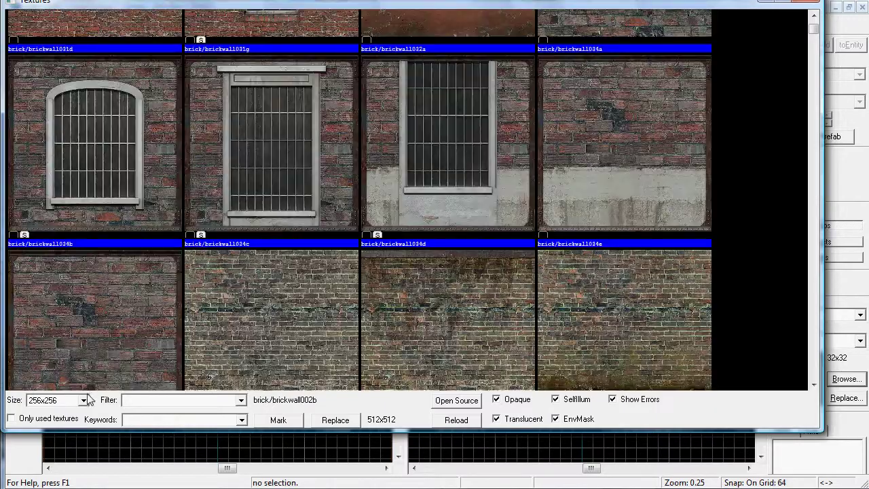
- Preview the texture thumbnails at 512x512 and 128x128, and return them to 256x256
{"action": "left_click", "coordinate": [82, 400]}
{"action": "left_click", "coordinate": [74, 431]}
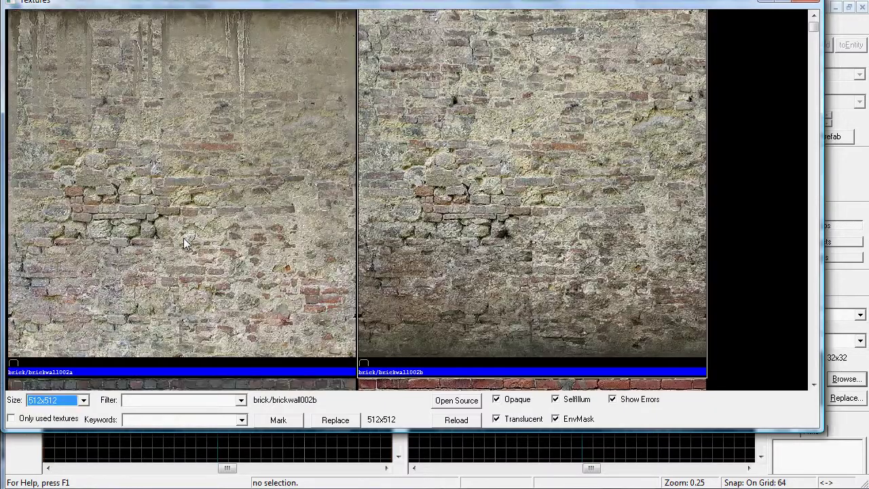
{"action": "left_click", "coordinate": [83, 400]}
{"action": "left_click", "coordinate": [76, 414]}
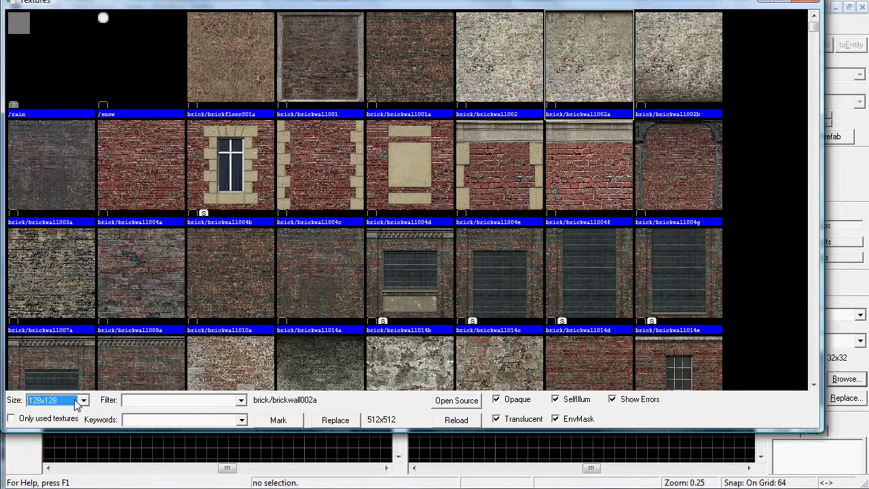
{"action": "left_click", "coordinate": [82, 400]}
{"action": "left_click", "coordinate": [73, 423]}
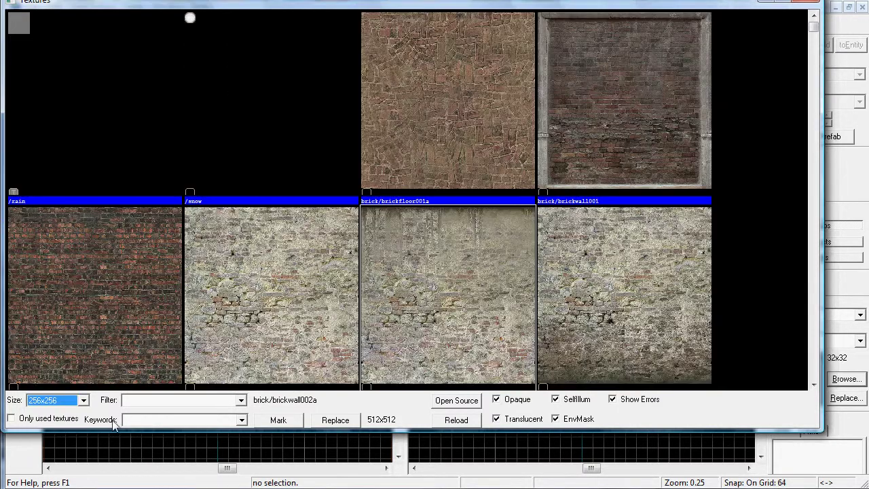
- Filter the texture browser by "grass" and choose the nature/argentan_skygrasstrees texture
{"action": "left_click", "coordinate": [172, 399]}
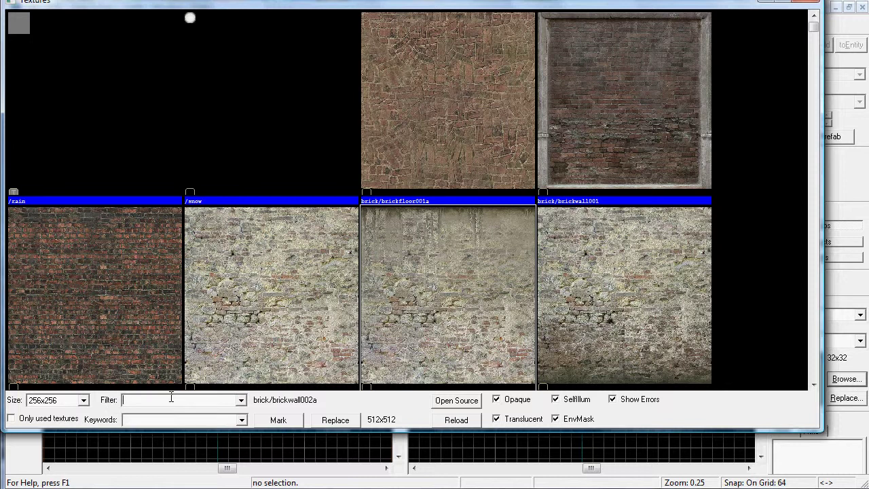
{"action": "type", "text": "grass"}
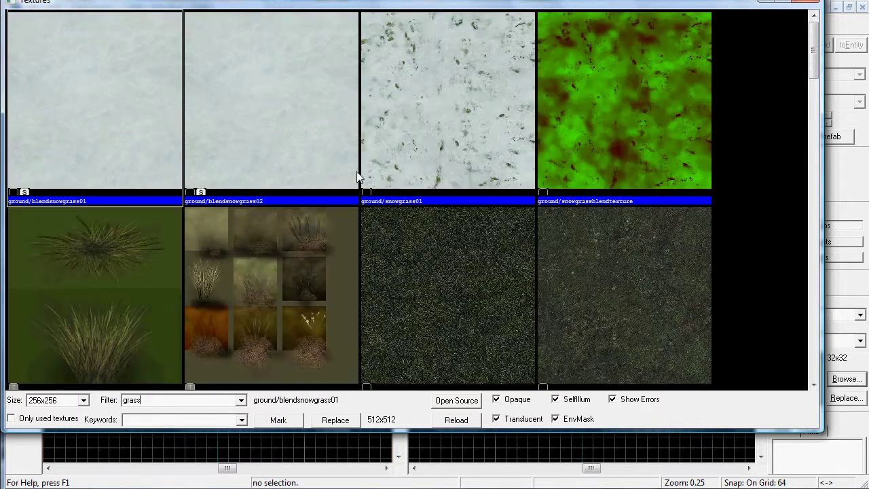
{"action": "scroll", "coordinate": [409, 151], "scroll_direction": "down", "scroll_amount": 3}
{"action": "scroll", "coordinate": [409, 150], "scroll_direction": "down", "scroll_amount": 3}
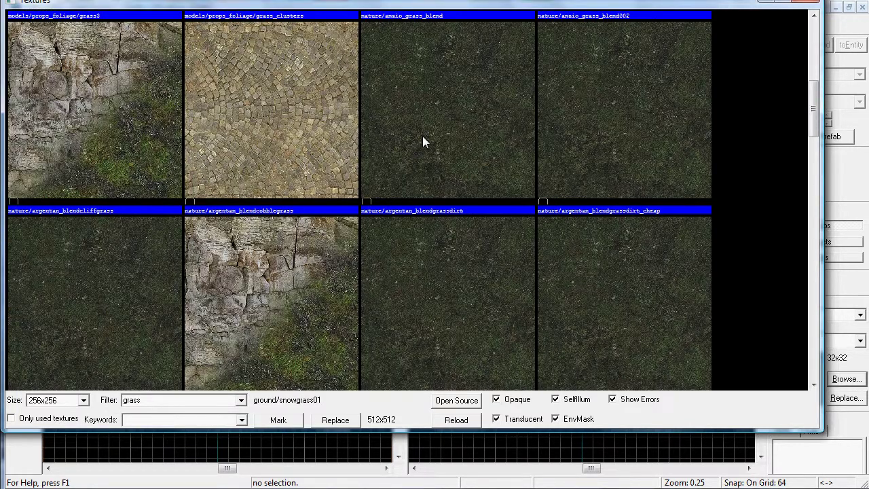
{"action": "scroll", "coordinate": [422, 140], "scroll_direction": "down", "scroll_amount": 4}
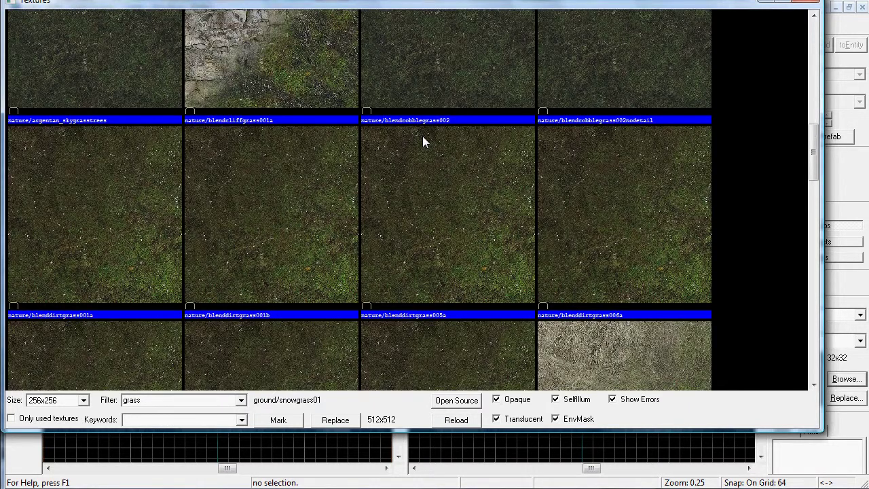
{"action": "scroll", "coordinate": [422, 136], "scroll_direction": "up", "scroll_amount": 2}
{"action": "double_click", "coordinate": [128, 159]}
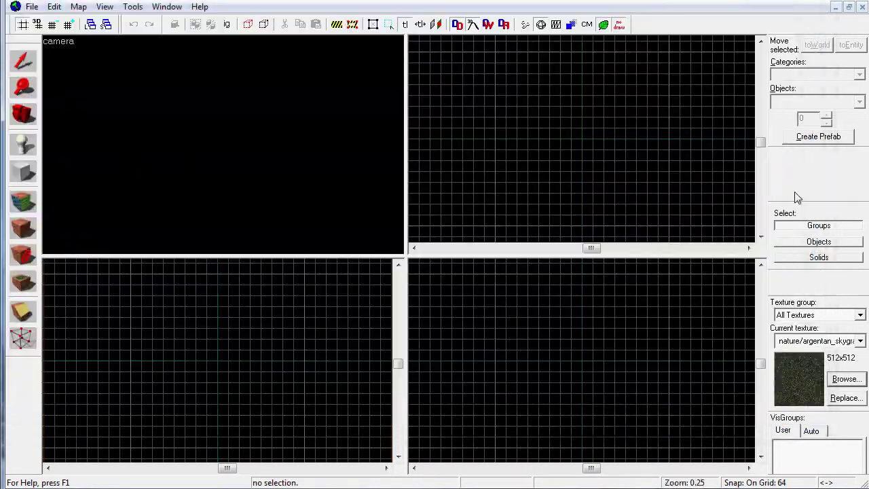
- Choose nature/blendcobblegrass002 from the texture browser as the current texture
{"action": "left_click", "coordinate": [860, 340]}
{"action": "left_click", "coordinate": [864, 337]}
{"action": "left_click", "coordinate": [860, 376]}
{"action": "double_click", "coordinate": [424, 149]}
{"action": "double_click", "coordinate": [424, 156]}
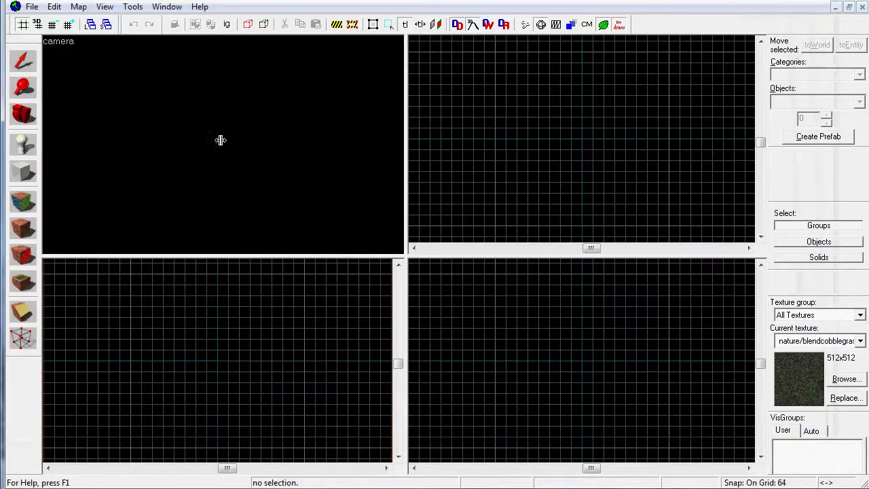
- Create a block brush 1024 wide, 1024 long and 64 high, centred on the origin in the top view
{"action": "left_click", "coordinate": [27, 173]}
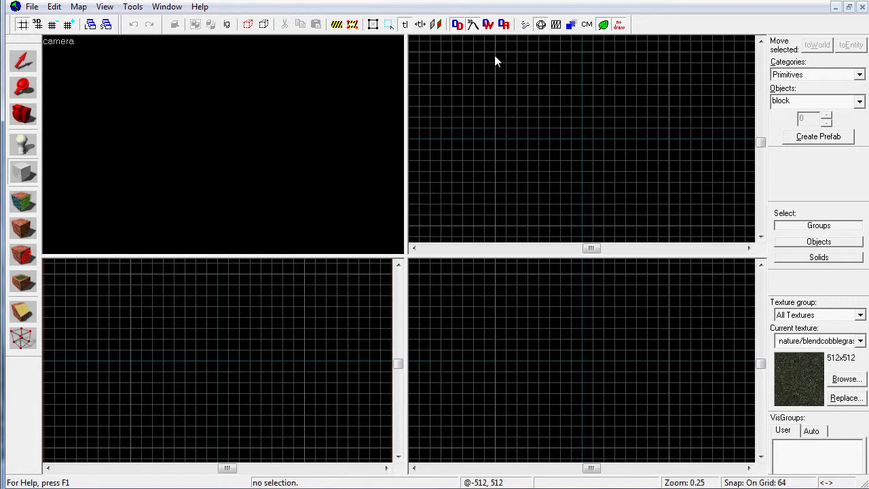
{"action": "left_click_drag", "start_coordinate": [496, 57], "coordinate": [670, 226]}
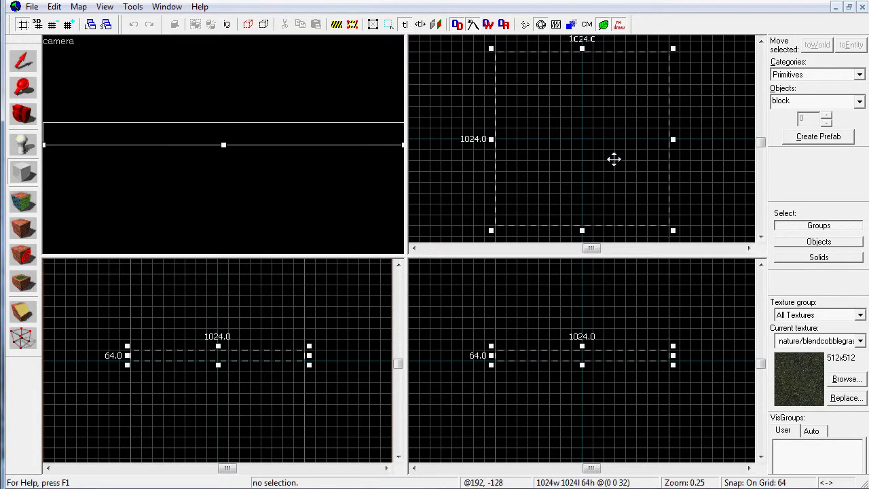
{"action": "key", "text": "Return"}
- Fly the 3D camera around the new block to examine its top and sides from several angles
{"action": "left_click", "coordinate": [27, 117]}
{"action": "left_click_drag", "start_coordinate": [136, 115], "coordinate": [224, 147]}
{"action": "left_click", "coordinate": [21, 117]}
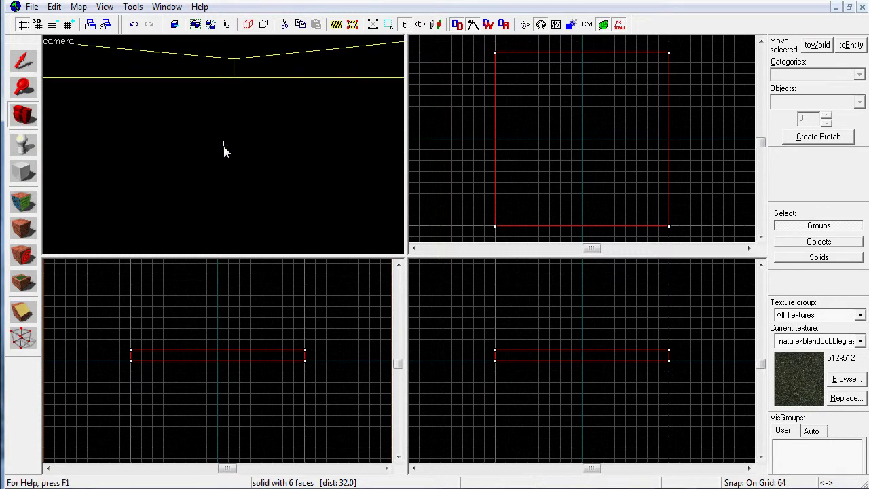
{"action": "key", "text": "s"}
{"action": "key", "text": "z"}
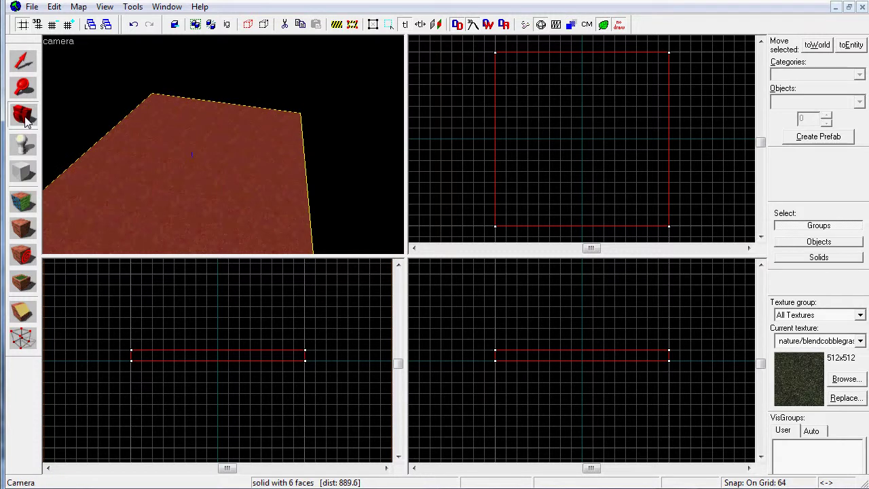
{"action": "key", "text": "d"}
{"action": "key", "text": "z"}
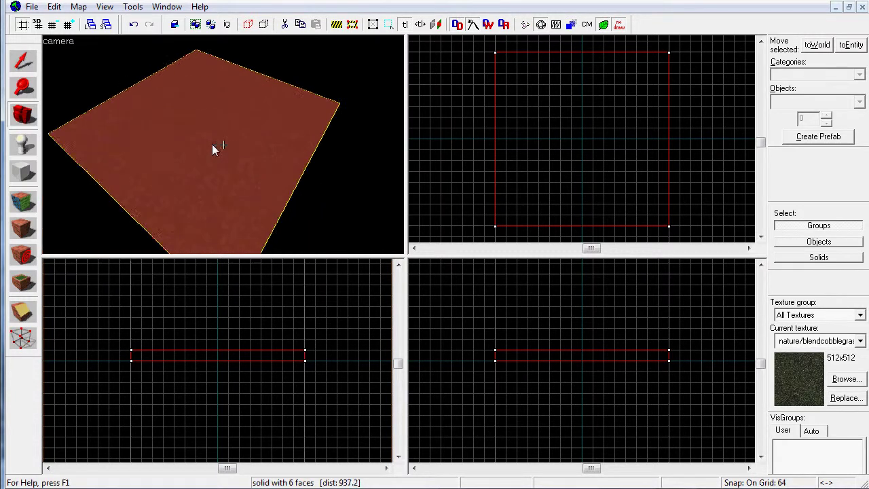
{"action": "key", "text": "w"}
{"action": "key", "text": "Left"}
{"action": "key", "text": "Left"}
{"action": "key", "text": "Left"}
{"action": "key", "text": "Left"}
{"action": "key", "text": "Left"}
{"action": "key", "text": "Left"}
{"action": "key", "text": "Left"}
{"action": "key", "text": "Left"}
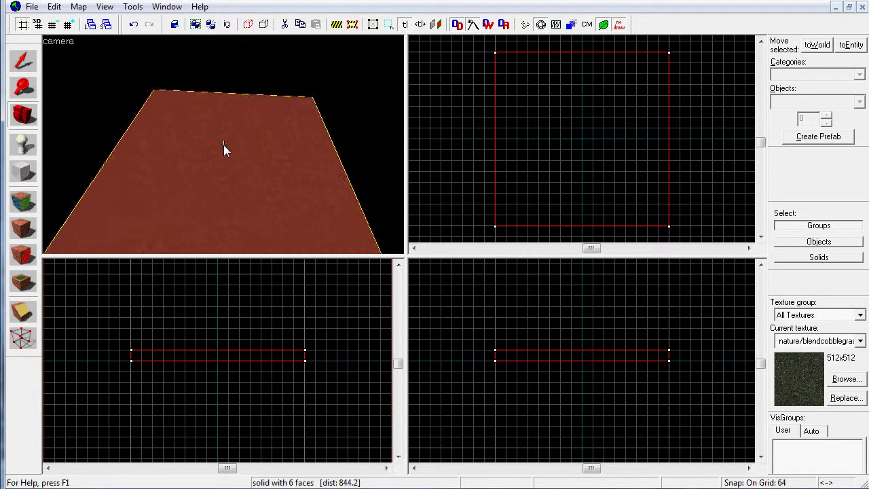
{"action": "key", "text": "a"}
{"action": "key", "text": "d"}
{"action": "key", "text": "w"}
{"action": "key", "text": "a"}
{"action": "key", "text": "s"}
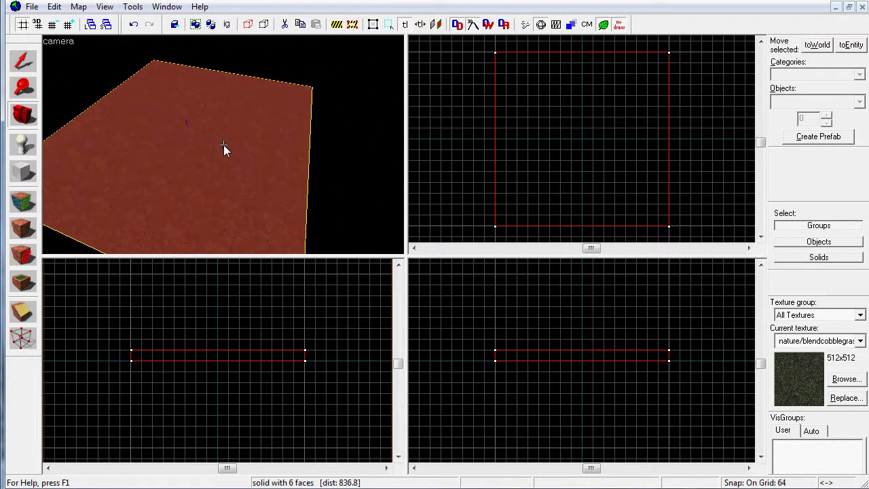
{"action": "key", "text": "a"}
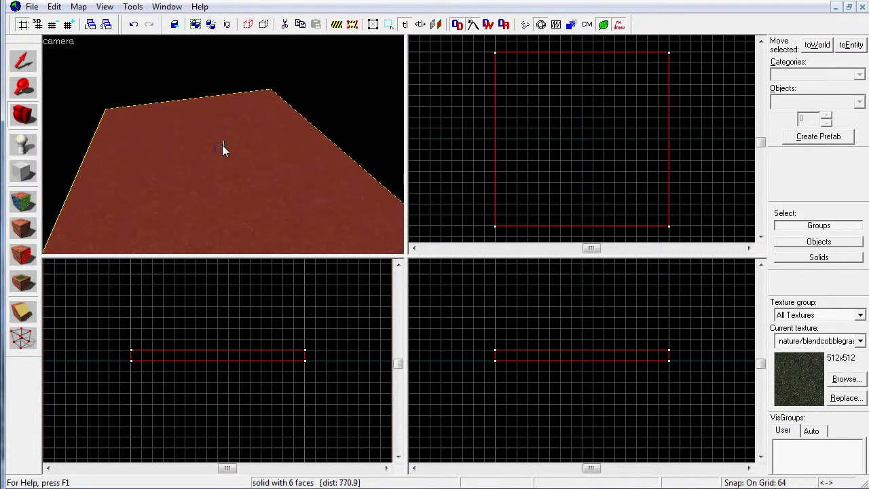
{"action": "key", "text": "d"}
{"action": "key", "text": "a"}
{"action": "key", "text": "w"}
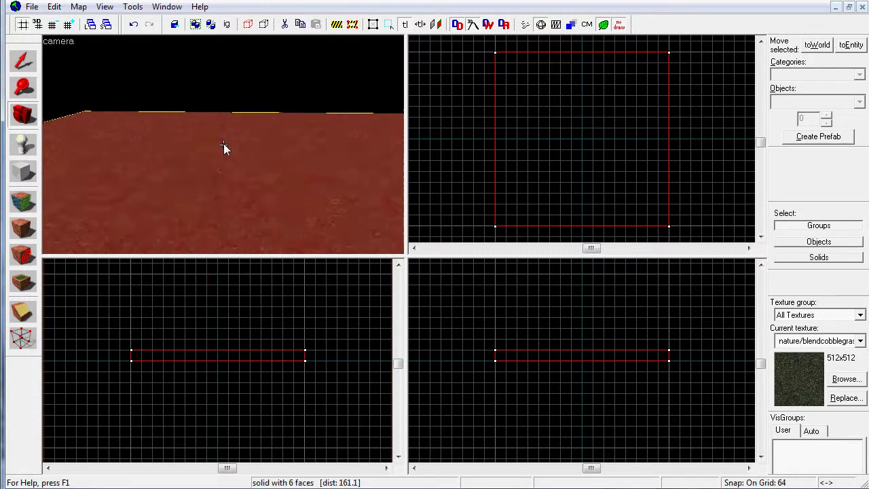
{"action": "key", "text": "s"}
{"action": "key", "text": "w"}
{"action": "key", "text": "s"}
{"action": "key", "text": "w"}
{"action": "key", "text": "s"}
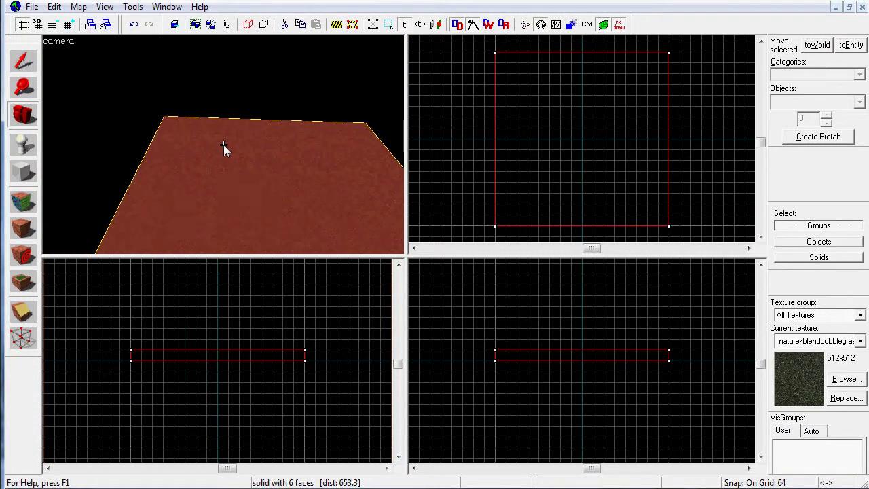
{"action": "key", "text": "Right"}
{"action": "key", "text": "Right"}
{"action": "key", "text": "Right"}
{"action": "key", "text": "Right"}
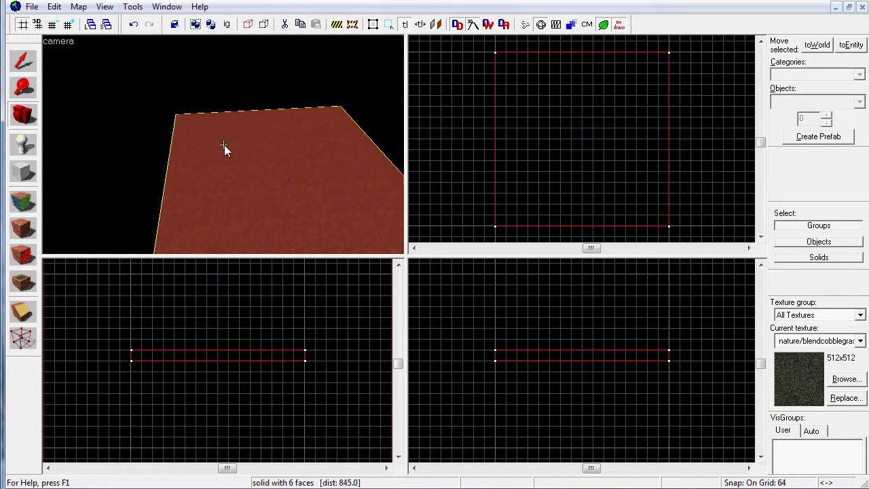
{"action": "key", "text": "a"}
{"action": "key", "text": "d"}
{"action": "key", "text": "w"}
{"action": "key", "text": "Up"}
{"action": "key", "text": "Down"}
{"action": "key", "text": "Down"}
{"action": "key", "text": "Down"}
{"action": "key", "text": "Down"}
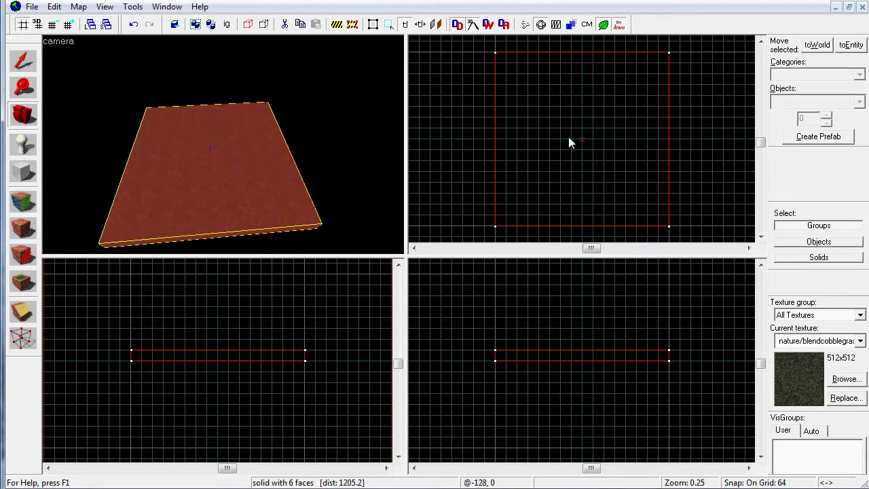
- Zoom the 2D views in and out on the block and view it from further 3D camera angles
{"action": "scroll", "coordinate": [574, 137], "scroll_direction": "down", "scroll_amount": 4}
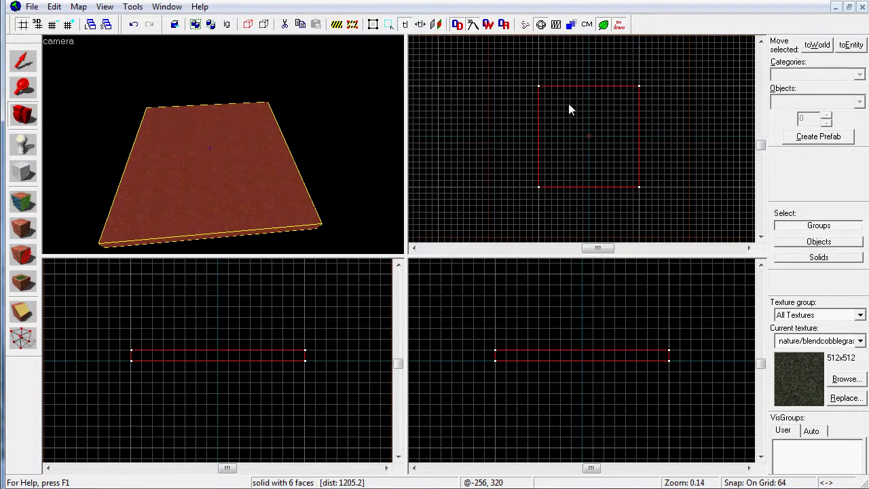
{"action": "scroll", "coordinate": [573, 105], "scroll_direction": "up", "scroll_amount": 7}
{"action": "scroll", "coordinate": [577, 366], "scroll_direction": "down", "scroll_amount": 1}
{"action": "scroll", "coordinate": [577, 367], "scroll_direction": "up", "scroll_amount": 4}
{"action": "scroll", "coordinate": [506, 112], "scroll_direction": "down", "scroll_amount": 10}
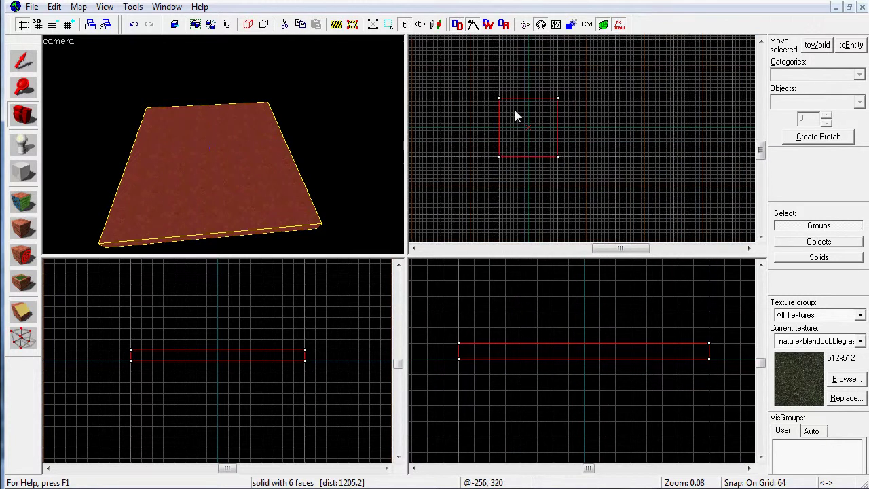
{"action": "scroll", "coordinate": [515, 117], "scroll_direction": "up", "scroll_amount": 3}
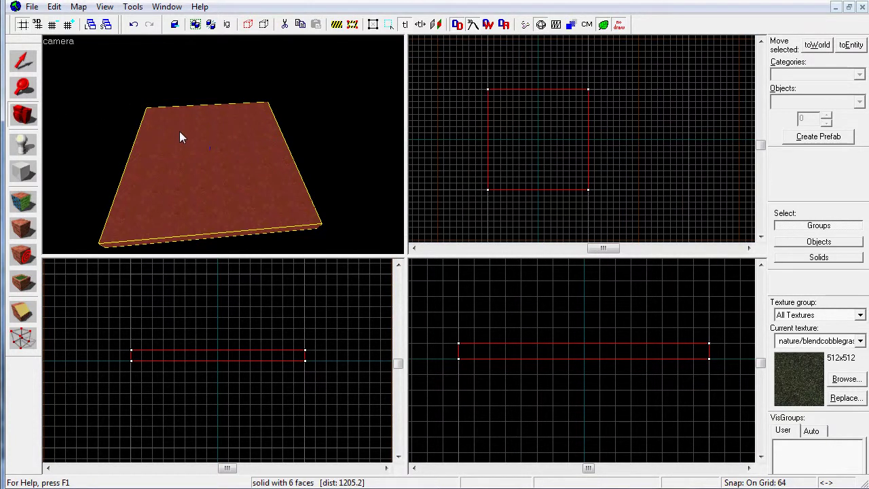
{"action": "scroll", "coordinate": [227, 149], "scroll_direction": "up", "scroll_amount": 4}
{"action": "scroll", "coordinate": [227, 149], "scroll_direction": "down", "scroll_amount": 5}
{"action": "key", "text": "s"}
{"action": "key", "text": "d"}
{"action": "key", "text": "w"}
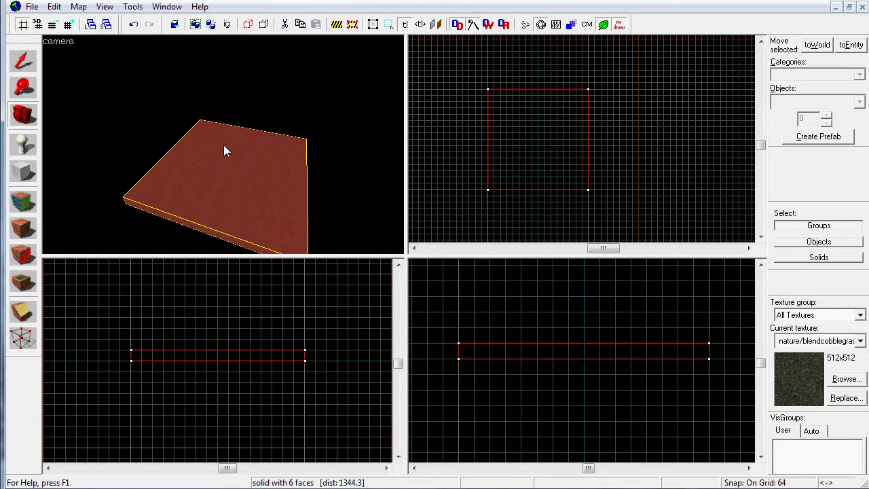
{"action": "key", "text": "z"}
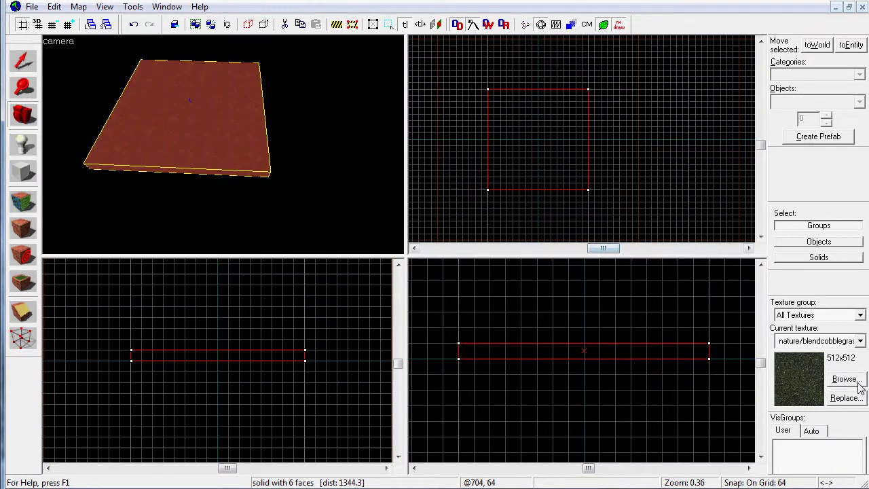
- Search the texture browser for "stone" and choose stone/blendcobbledirt001a_avalanche as the current texture
{"action": "left_click", "coordinate": [852, 385]}
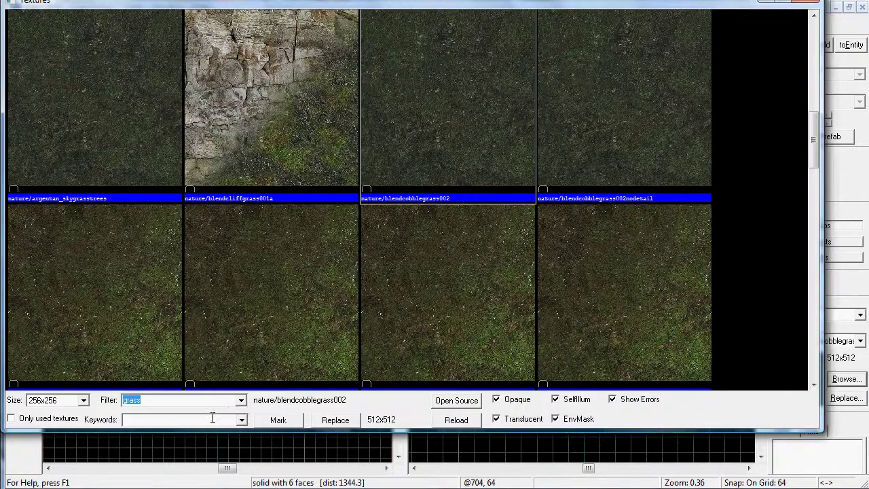
{"action": "type", "text": "stone"}
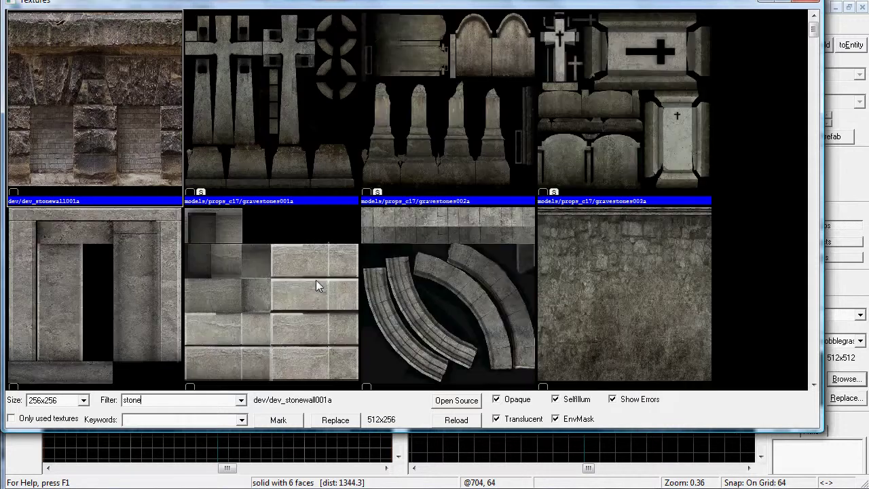
{"action": "left_click", "coordinate": [315, 280]}
{"action": "scroll", "coordinate": [316, 279], "scroll_direction": "down", "scroll_amount": 2}
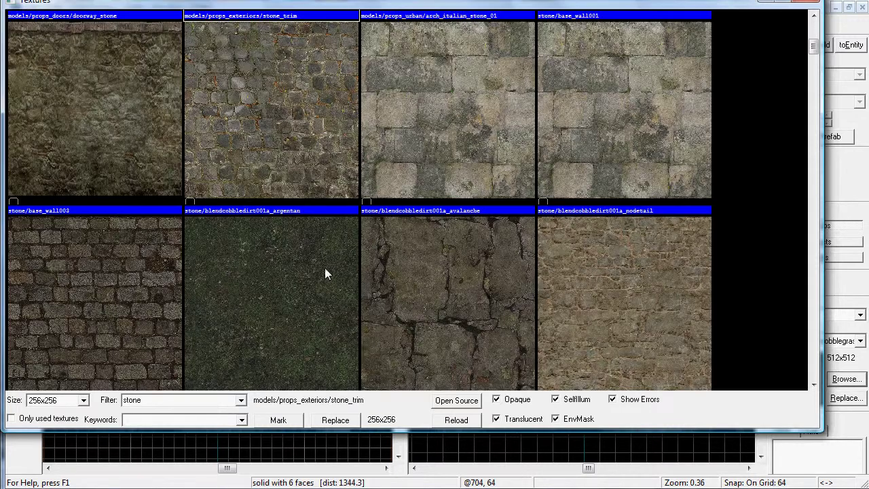
{"action": "double_click", "coordinate": [410, 111]}
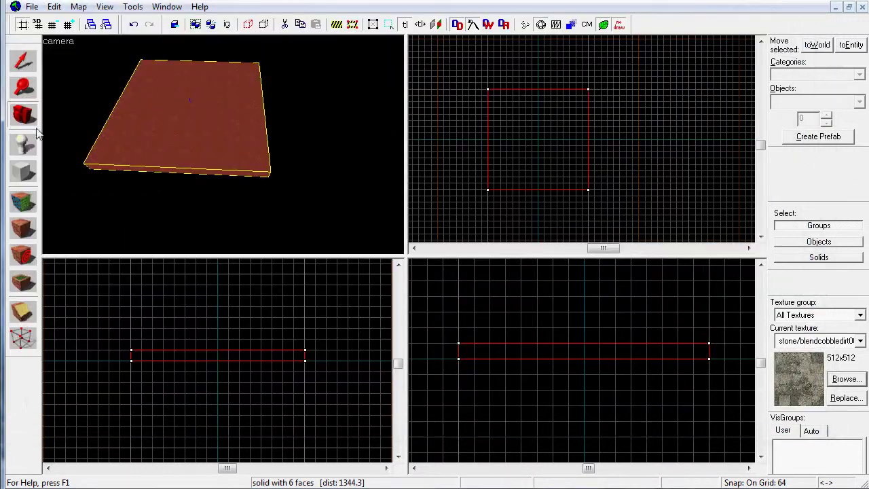
- Outline a wall block 1024 wide, 64 long and 320 high along the outer upper edge of the ground in the top view
{"action": "left_click", "coordinate": [23, 171]}
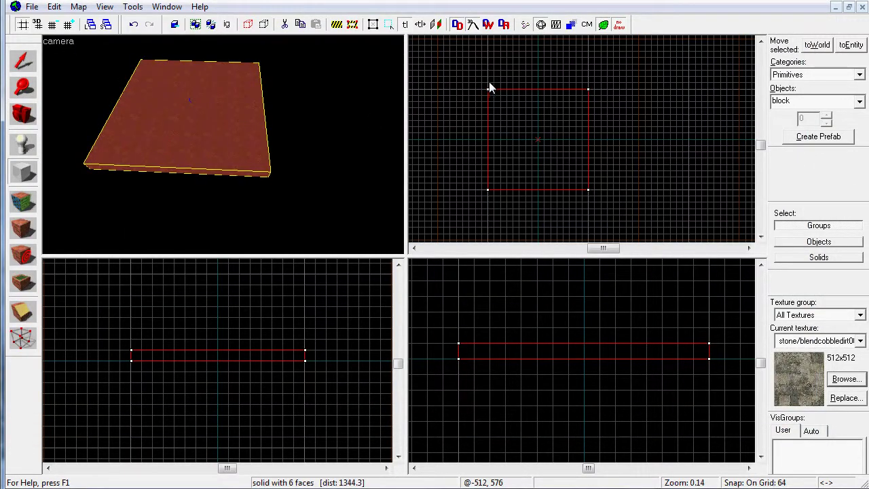
{"action": "left_click_drag", "start_coordinate": [488, 81], "coordinate": [592, 87]}
{"action": "scroll", "coordinate": [494, 136], "scroll_direction": "up", "scroll_amount": 8}
{"action": "scroll", "coordinate": [499, 145], "scroll_direction": "down", "scroll_amount": 3}
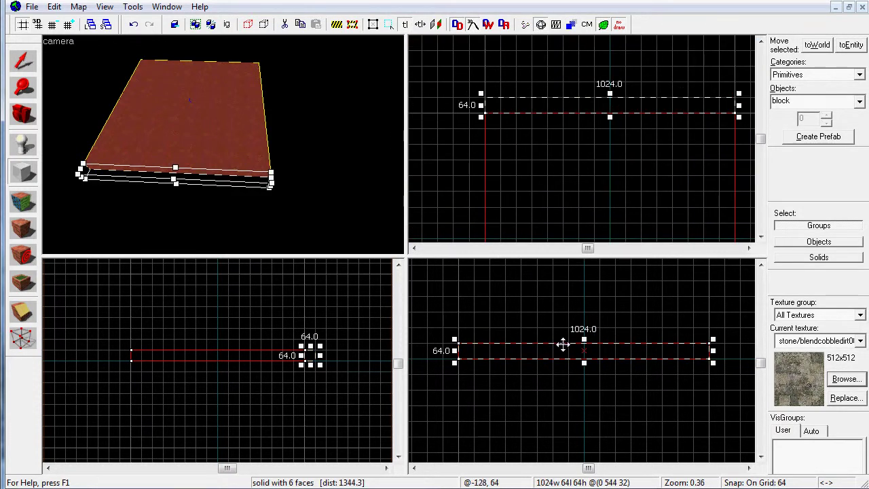
{"action": "left_click_drag", "start_coordinate": [562, 344], "coordinate": [576, 263]}
{"action": "scroll", "coordinate": [551, 317], "scroll_direction": "down", "scroll_amount": 2}
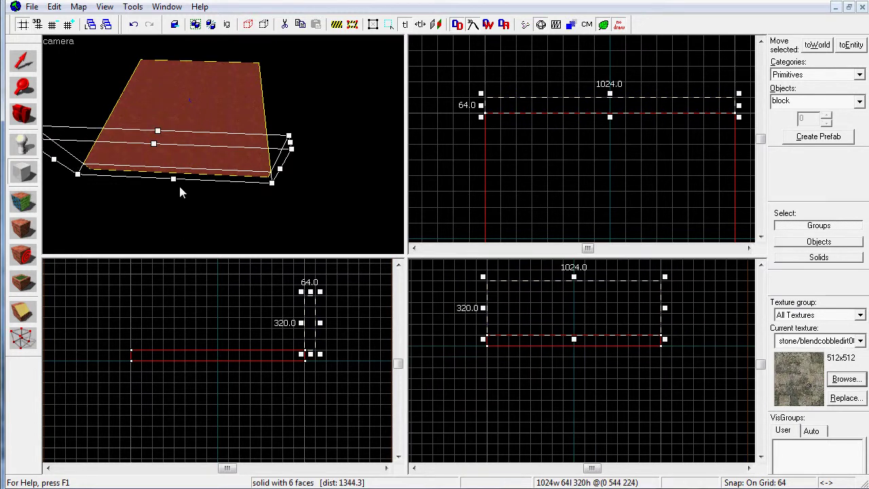
- Check the outlined wall from the side in the 3D view and create it as a solid block
{"action": "key", "text": "d"}
{"action": "key", "text": "Left"}
{"action": "key", "text": "Left"}
{"action": "key", "text": "d"}
{"action": "key", "text": "Up"}
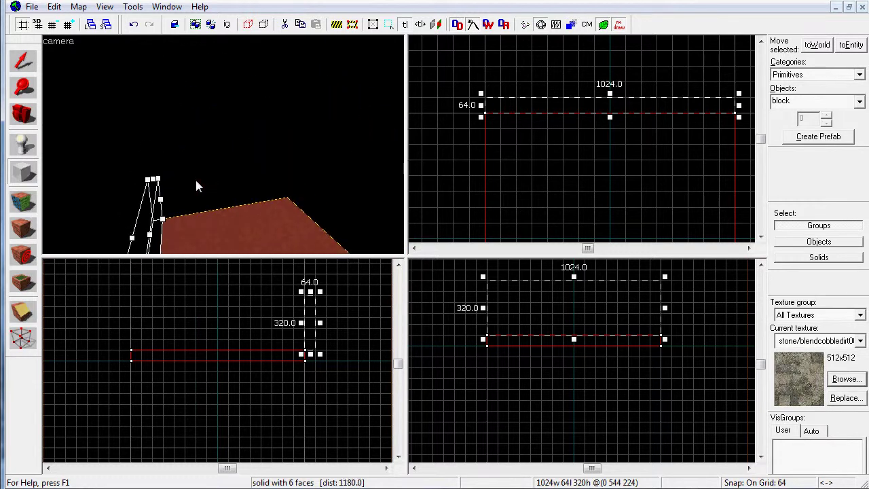
{"action": "key", "text": "Down"}
{"action": "key", "text": "s"}
{"action": "key", "text": "w"}
{"action": "left_click_drag", "start_coordinate": [196, 180], "coordinate": [196, 180]}
{"action": "key", "text": "Return"}
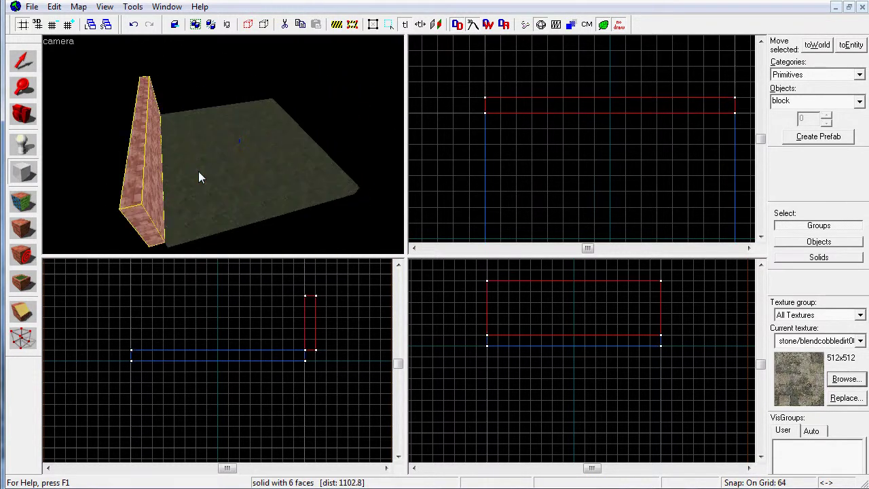
- Create a second wall block 64 wide, 1024 long and 320 high along the ground's left edge in the top view
{"action": "left_click", "coordinate": [34, 115]}
{"action": "left_click_drag", "start_coordinate": [225, 150], "coordinate": [225, 149]}
{"action": "left_click", "coordinate": [22, 61]}
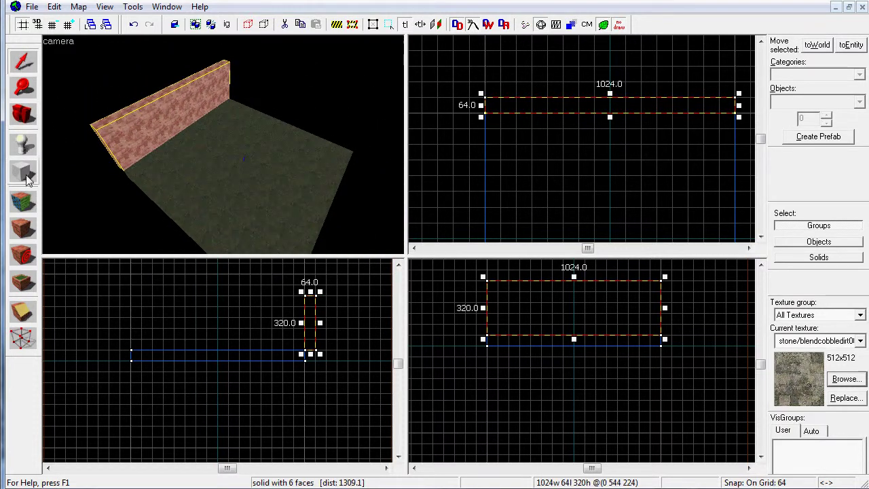
{"action": "left_click", "coordinate": [24, 173]}
{"action": "left_click_drag", "start_coordinate": [482, 119], "coordinate": [510, 184]}
{"action": "scroll", "coordinate": [471, 196], "scroll_direction": "down", "scroll_amount": 6}
{"action": "key", "text": "Return"}
- Practise selecting each wall on its own, both walls together, and the ground in the 3D view
{"action": "left_click", "coordinate": [31, 113]}
{"action": "mouse_move", "coordinate": [224, 144]}
{"action": "left_mouse_down"}
{"action": "mouse_move", "coordinate": [215, 144]}
{"action": "mouse_move", "coordinate": [224, 145]}
{"action": "left_mouse_up"}
{"action": "scroll", "coordinate": [224, 148], "scroll_direction": "down", "scroll_amount": 5}
{"action": "left_click", "coordinate": [23, 62]}
{"action": "left_click", "coordinate": [197, 112]}
{"action": "left_click", "coordinate": [184, 118]}
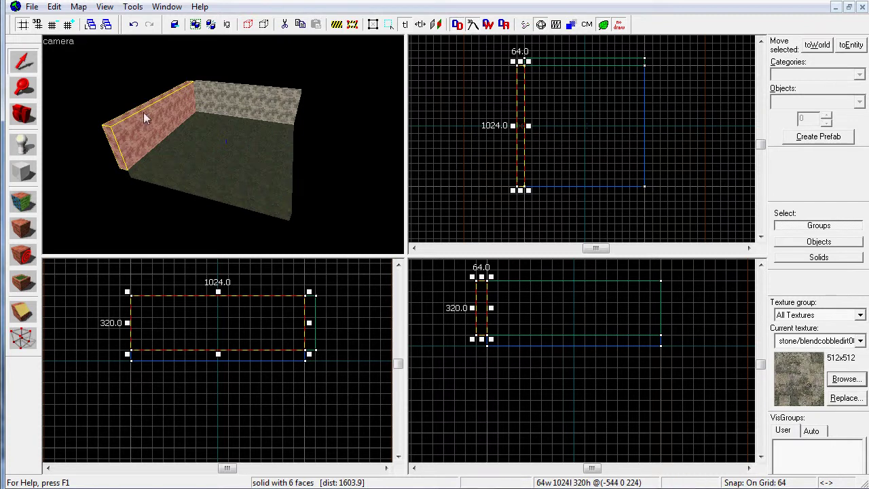
{"action": "scroll", "coordinate": [228, 111], "scroll_direction": "up", "scroll_amount": 2}
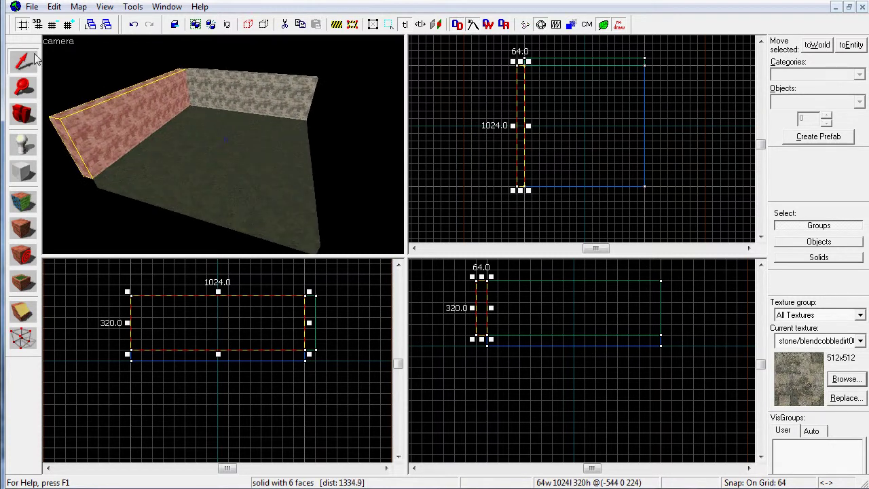
{"action": "left_click", "coordinate": [227, 95]}
{"action": "left_click", "coordinate": [177, 108], "text": "ctrl"}
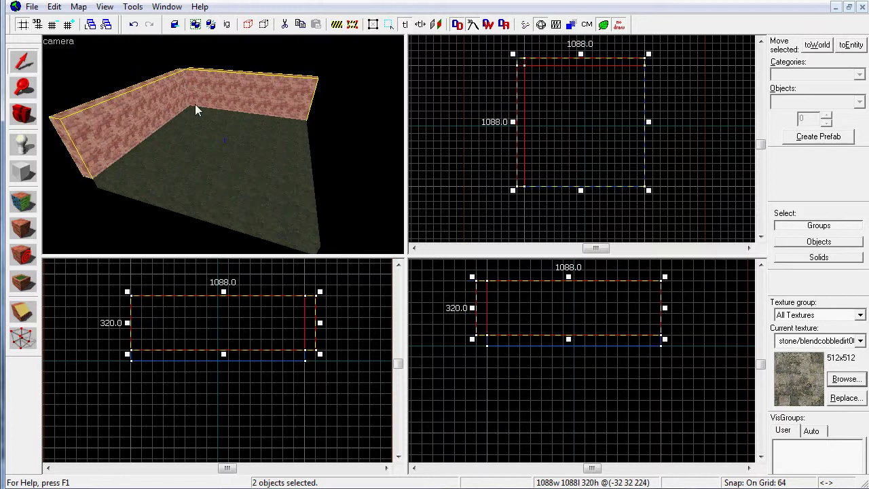
{"action": "left_click", "coordinate": [207, 118]}
{"action": "left_click", "coordinate": [178, 112]}
{"action": "left_click", "coordinate": [256, 141]}
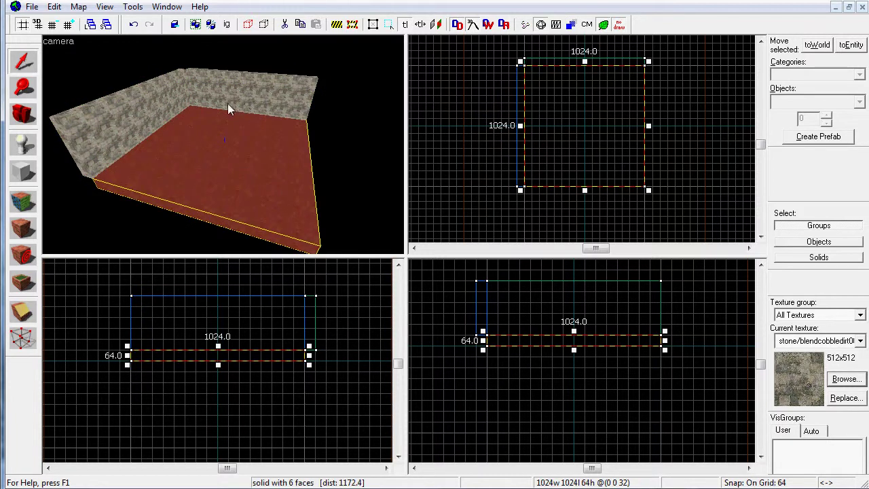
{"action": "left_click", "coordinate": [228, 105]}
{"action": "left_click", "coordinate": [145, 117]}
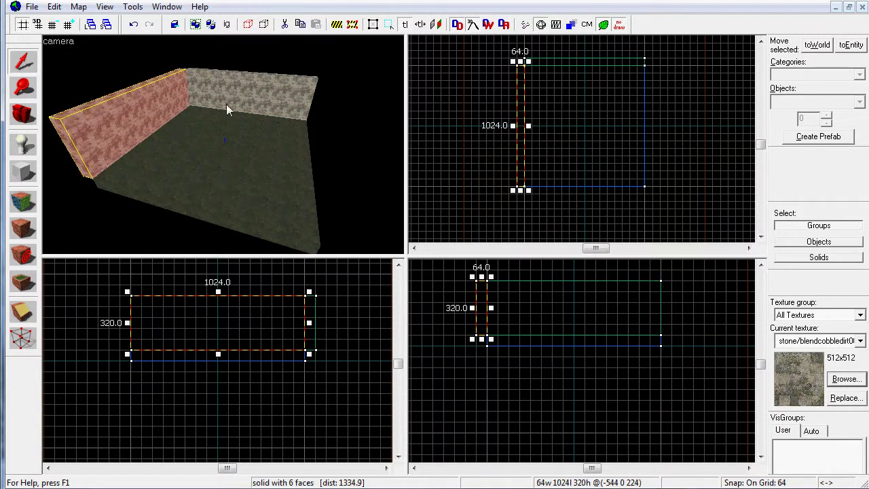
- Toggle the walls and ground in and out of a multiple selection, finishing with only the two walls selected
{"action": "left_click", "coordinate": [261, 91], "text": "ctrl"}
{"action": "left_click", "coordinate": [250, 156], "text": "ctrl"}
{"action": "left_click", "coordinate": [163, 123], "text": "ctrl"}
{"action": "left_click", "coordinate": [225, 188], "text": "ctrl"}
{"action": "left_click", "coordinate": [231, 101], "text": "ctrl"}
{"action": "left_click", "coordinate": [212, 167], "text": "ctrl"}
{"action": "left_click", "coordinate": [143, 117], "text": "ctrl"}
{"action": "left_click", "coordinate": [204, 136], "text": "ctrl"}
{"action": "left_click", "coordinate": [262, 106], "text": "ctrl"}
{"action": "left_click", "coordinate": [201, 132], "text": "ctrl"}
{"action": "left_click", "coordinate": [158, 121], "text": "ctrl"}
{"action": "left_click", "coordinate": [214, 127], "text": "ctrl"}
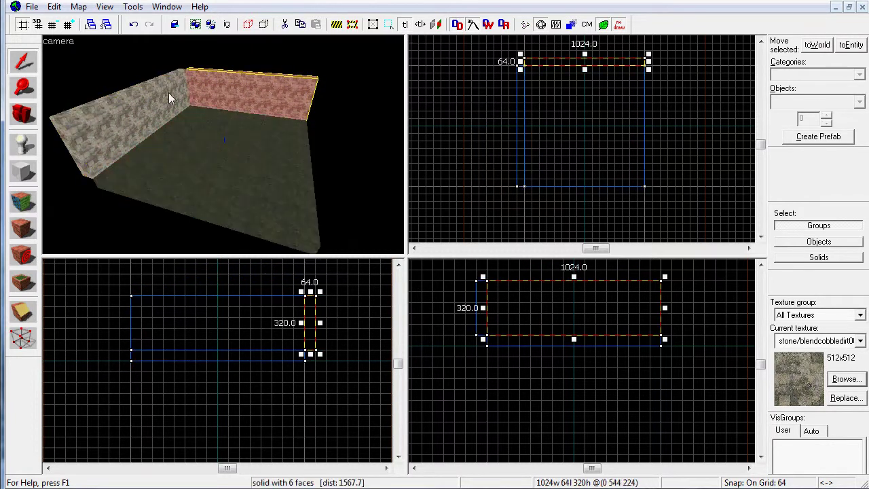
{"action": "left_click", "coordinate": [169, 97], "text": "ctrl"}
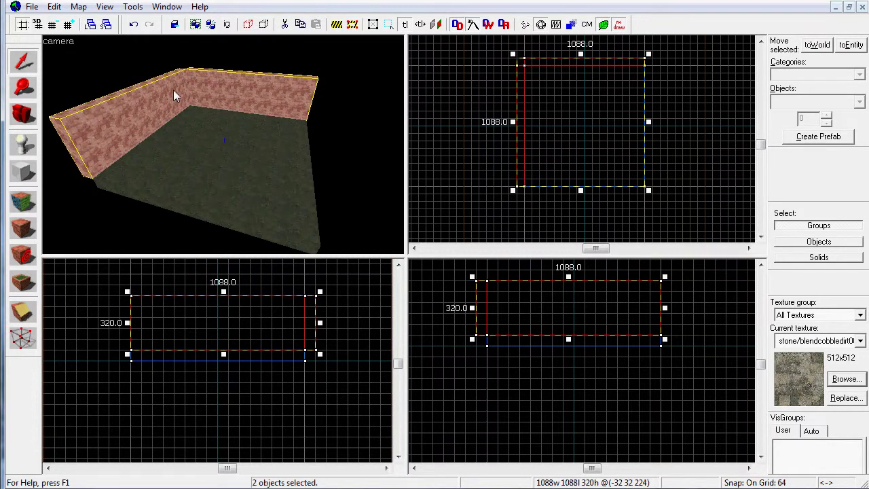
- Paste a copy of the two selected walls and move it over the ground, offset from the originals in the top view
{"action": "key", "text": "ctrl+v"}
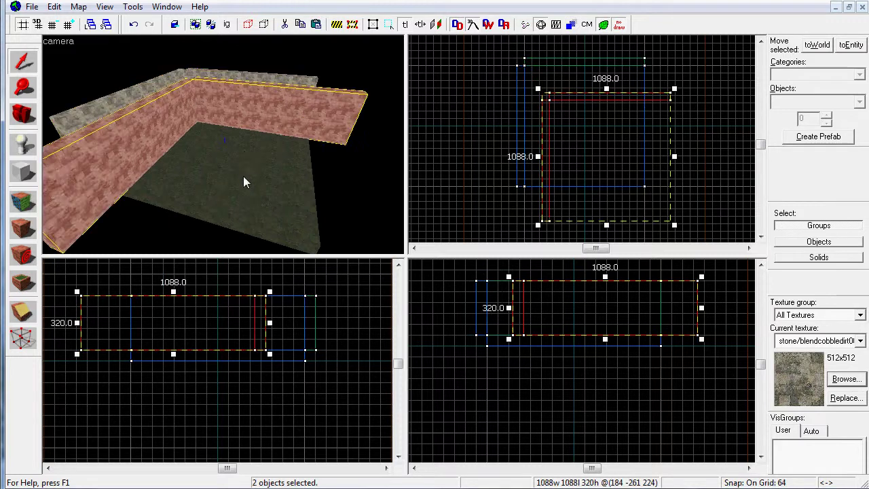
{"action": "left_click_drag", "start_coordinate": [567, 133], "coordinate": [580, 114]}
{"action": "left_click_drag", "start_coordinate": [192, 124], "coordinate": [208, 135]}
{"action": "key", "text": "a"}
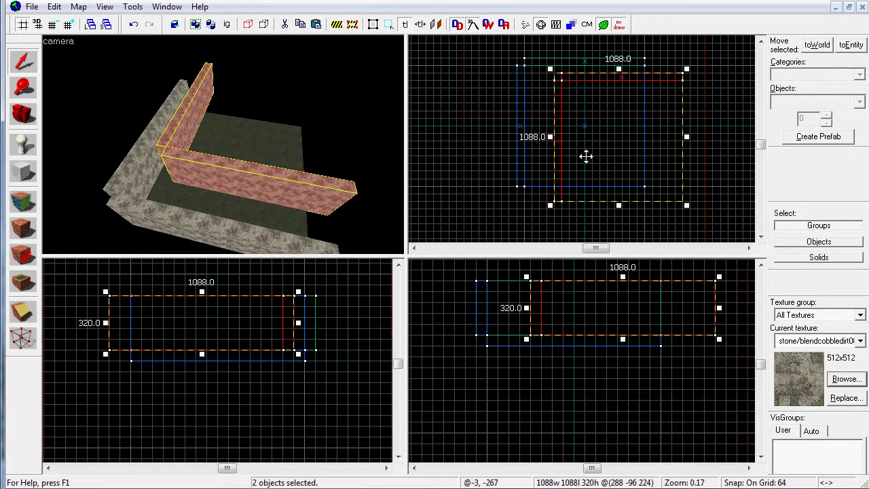
{"action": "left_click_drag", "start_coordinate": [590, 155], "coordinate": [564, 103]}
- Enlarge the top view pane and move the copied walls so that they are centred at X 160, Y -96
{"action": "scroll", "coordinate": [611, 112], "scroll_direction": "down", "scroll_amount": 5}
{"action": "scroll", "coordinate": [615, 116], "scroll_direction": "up", "scroll_amount": 5}
{"action": "scroll", "coordinate": [613, 119], "scroll_direction": "up", "scroll_amount": 2}
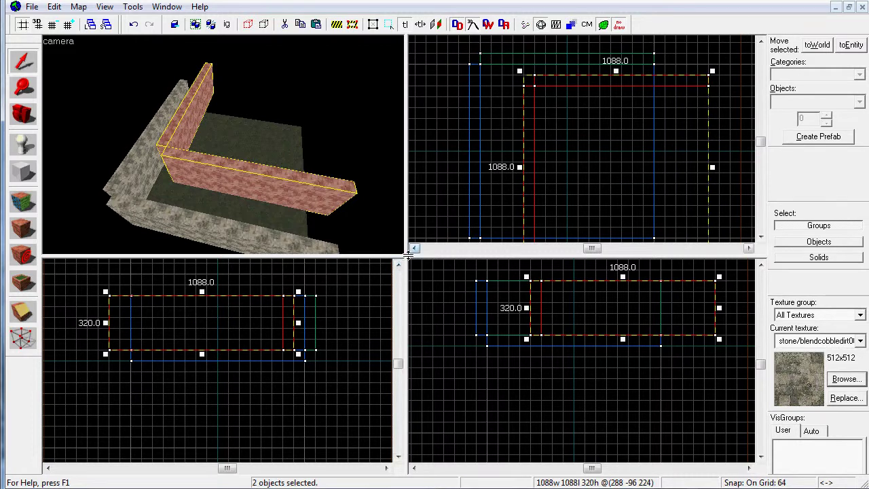
{"action": "left_click_drag", "start_coordinate": [408, 256], "coordinate": [162, 388]}
{"action": "scroll", "coordinate": [523, 187], "scroll_direction": "down", "scroll_amount": 2}
{"action": "scroll", "coordinate": [519, 264], "scroll_direction": "up", "scroll_amount": 2}
{"action": "scroll", "coordinate": [520, 265], "scroll_direction": "up", "scroll_amount": 1}
{"action": "left_click_drag", "start_coordinate": [506, 150], "coordinate": [486, 167]}
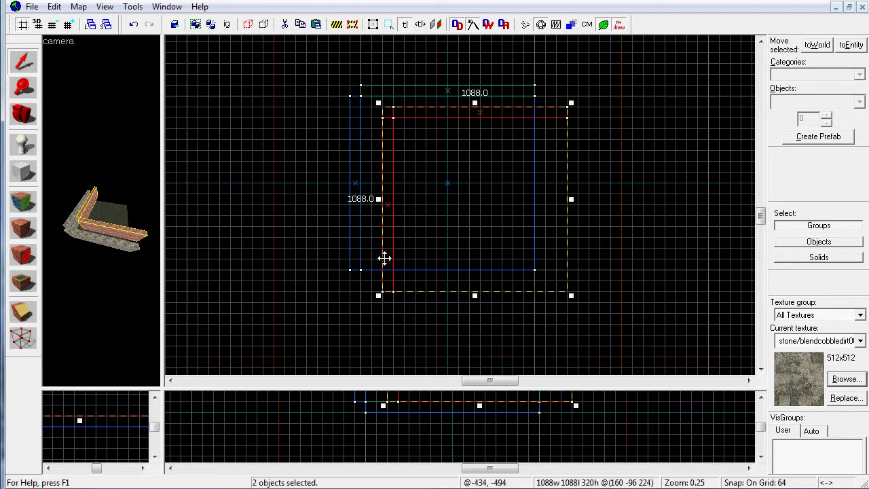
- Try to rotate the copied walls freehand with the corner rotation handles in the top view, and undo the rotation
{"action": "mouse_move", "coordinate": [380, 294]}
{"action": "left_mouse_down"}
{"action": "mouse_move", "coordinate": [273, 353]}
{"action": "mouse_move", "coordinate": [355, 310]}
{"action": "mouse_move", "coordinate": [349, 296]}
{"action": "mouse_move", "coordinate": [411, 305]}
{"action": "mouse_move", "coordinate": [374, 323]}
{"action": "mouse_move", "coordinate": [380, 287]}
{"action": "left_mouse_up"}
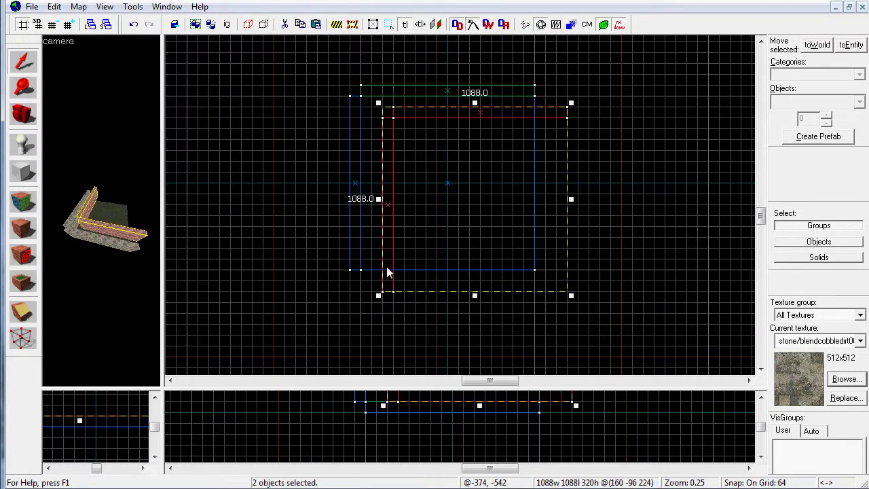
{"action": "left_click", "coordinate": [386, 127]}
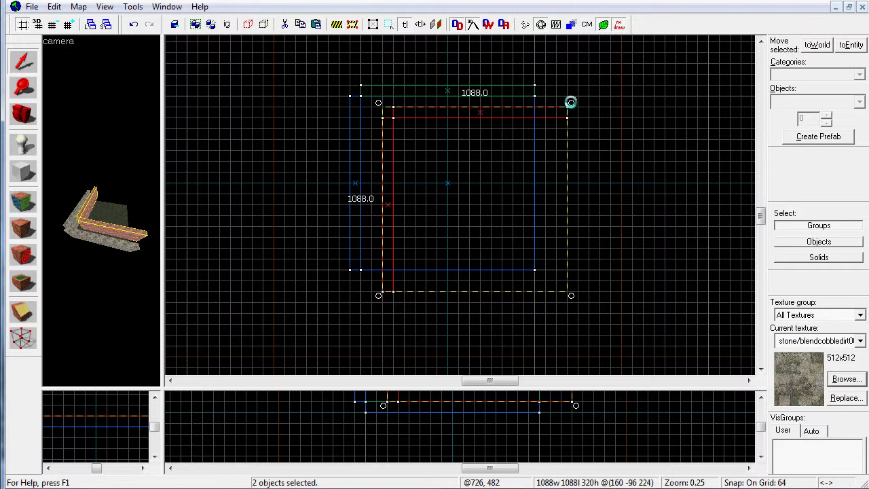
{"action": "left_click_drag", "start_coordinate": [570, 102], "coordinate": [516, 306]}
{"action": "key", "text": "ctrl+a"}
{"action": "scroll", "coordinate": [449, 171], "scroll_direction": "down", "scroll_amount": 4}
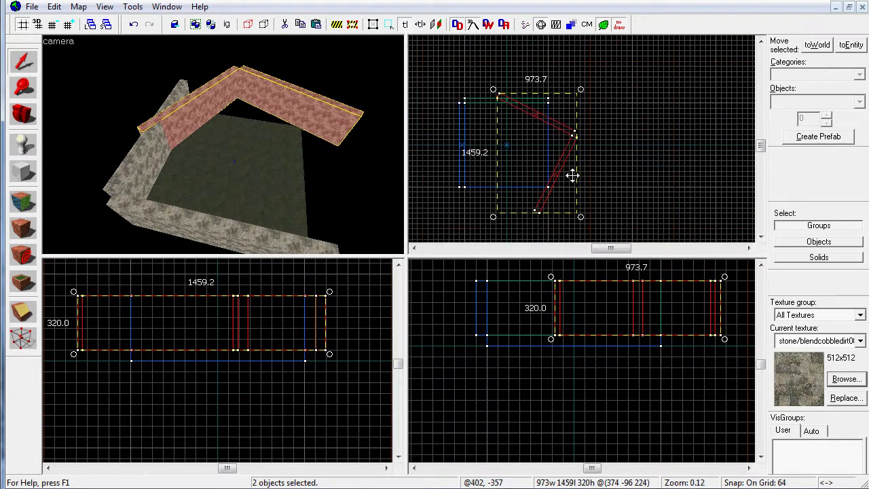
{"action": "mouse_move", "coordinate": [581, 91]}
{"action": "left_mouse_down"}
{"action": "mouse_move", "coordinate": [607, 142]}
{"action": "mouse_move", "coordinate": [593, 190]}
{"action": "mouse_move", "coordinate": [595, 145]}
{"action": "mouse_move", "coordinate": [586, 165]}
{"action": "mouse_move", "coordinate": [582, 153]}
{"action": "mouse_move", "coordinate": [549, 160]}
{"action": "mouse_move", "coordinate": [554, 152]}
{"action": "mouse_move", "coordinate": [557, 158]}
{"action": "left_mouse_up"}
{"action": "key", "text": "ctrl+z"}
{"action": "key", "text": "ctrl+z"}
{"action": "key", "text": "ctrl+z"}
- Rotate the copied walls half a turn about the Z axis with the Transform command
{"action": "left_click", "coordinate": [133, 8]}
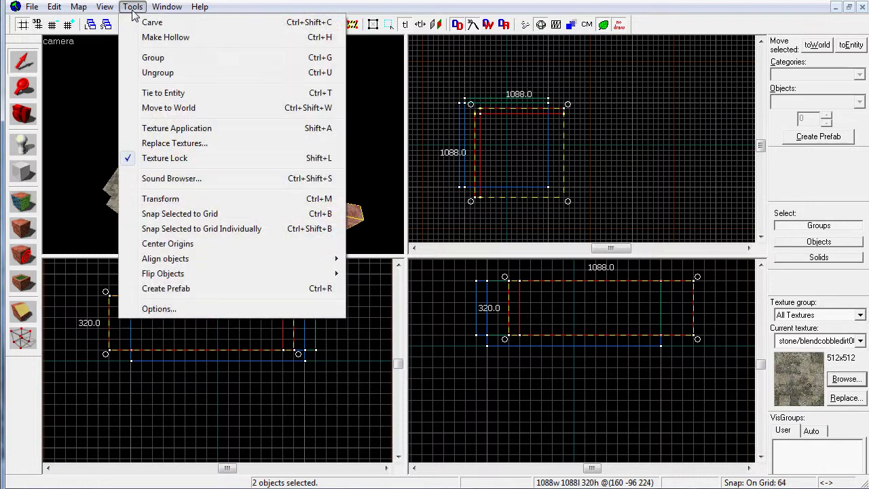
{"action": "left_click", "coordinate": [161, 199]}
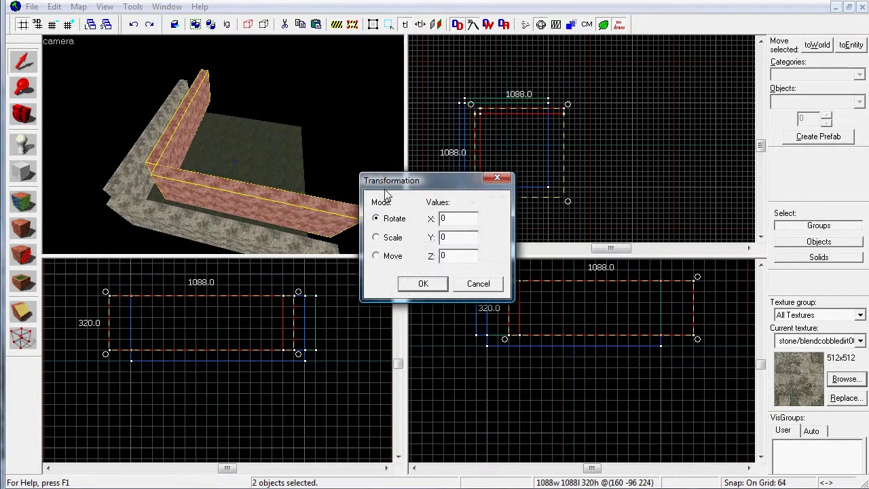
{"action": "left_click_drag", "start_coordinate": [397, 184], "coordinate": [345, 189]}
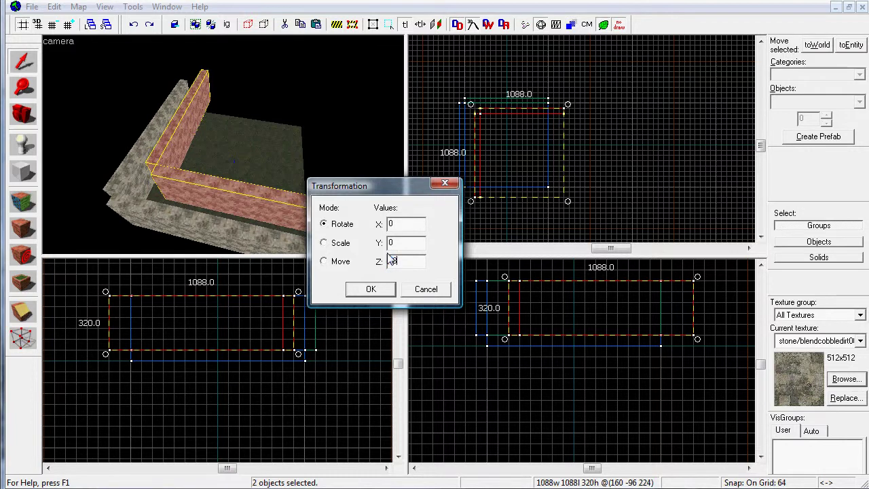
{"action": "left_click", "coordinate": [371, 289]}
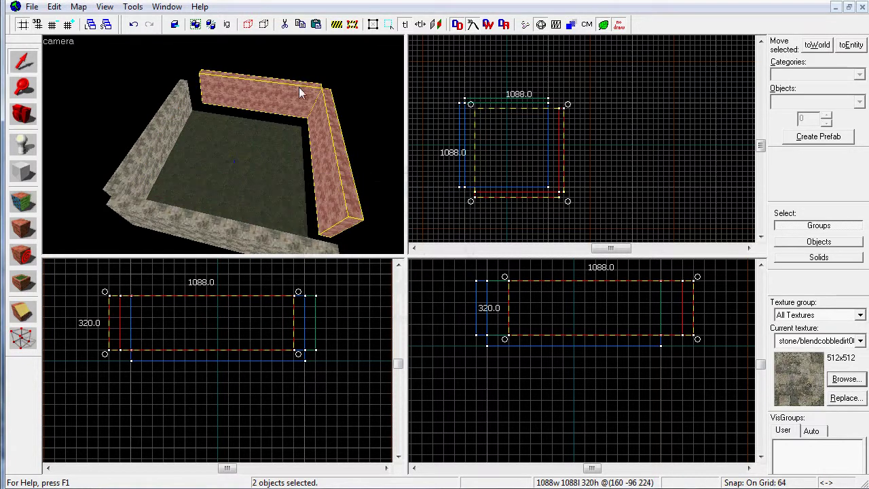
- Move the rotated walls against the two open sides of the ground to enclose it, and check the fit in 3D
{"action": "left_click_drag", "start_coordinate": [297, 122], "coordinate": [273, 156]}
{"action": "left_click_drag", "start_coordinate": [547, 180], "coordinate": [538, 171]}
{"action": "left_click", "coordinate": [539, 170]}
{"action": "scroll", "coordinate": [539, 165], "scroll_direction": "up", "scroll_amount": 2}
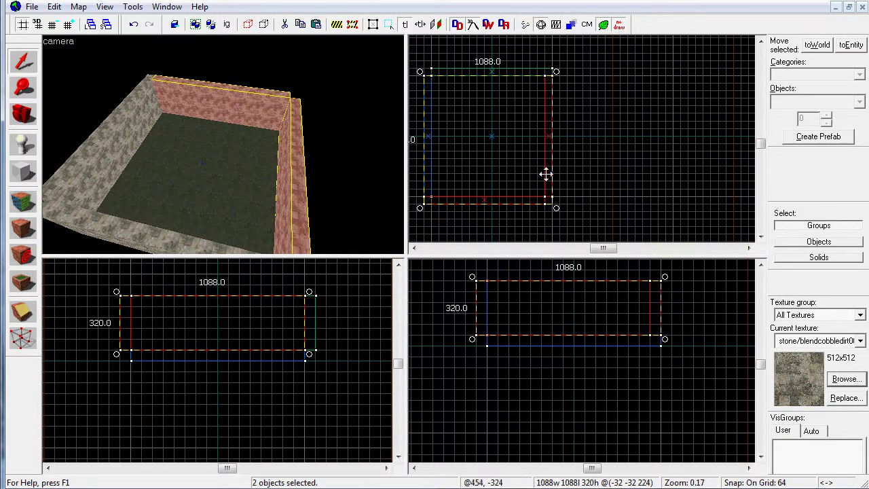
{"action": "left_click_drag", "start_coordinate": [546, 174], "coordinate": [555, 174]}
{"action": "left_click", "coordinate": [25, 114]}
{"action": "left_click_drag", "start_coordinate": [223, 144], "coordinate": [226, 148]}
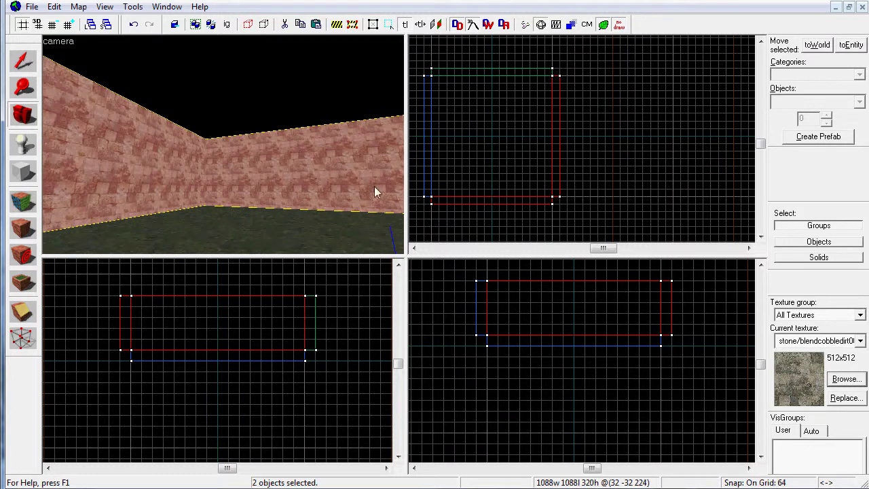
- Search the texture browser for "skybox" and choose tools/toolsskybox as the current texture
{"action": "left_click", "coordinate": [842, 379]}
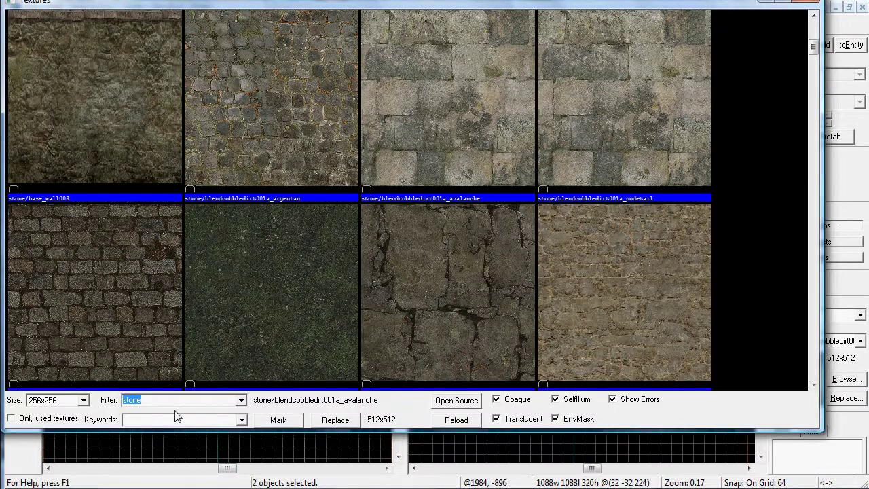
{"action": "type", "text": "skybox"}
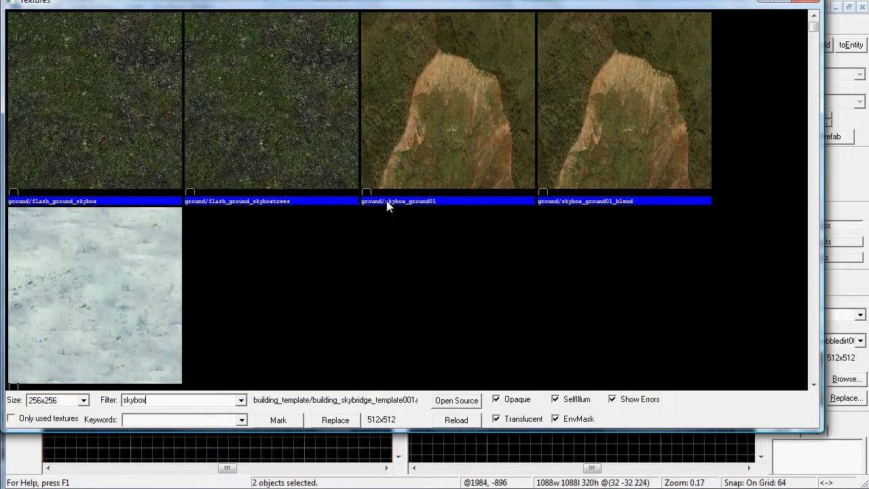
{"action": "left_click", "coordinate": [680, 135]}
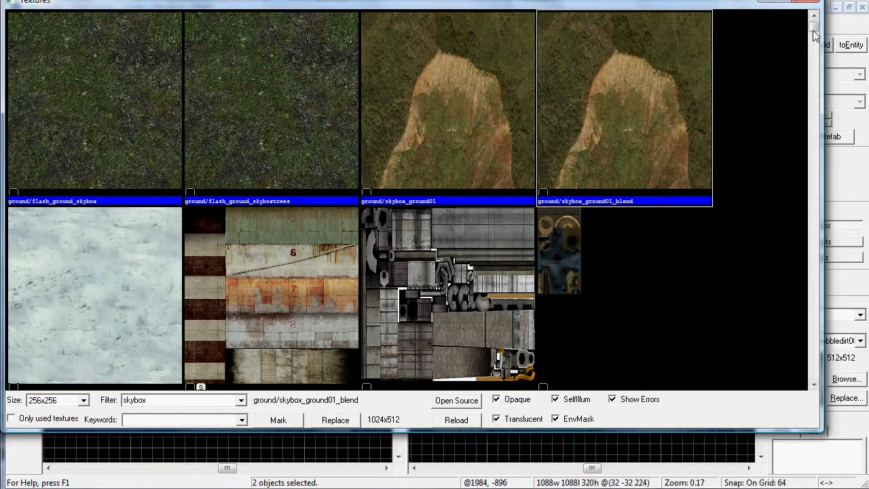
{"action": "left_click_drag", "start_coordinate": [817, 35], "coordinate": [821, 386]}
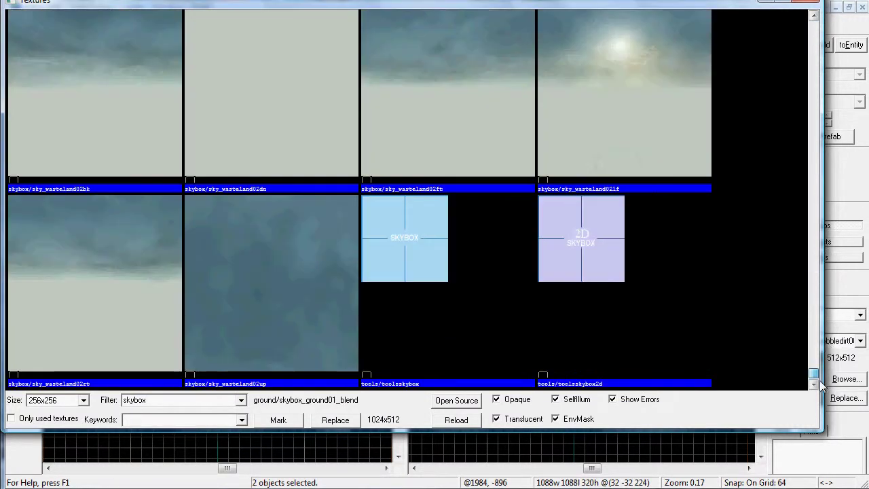
{"action": "double_click", "coordinate": [446, 285]}
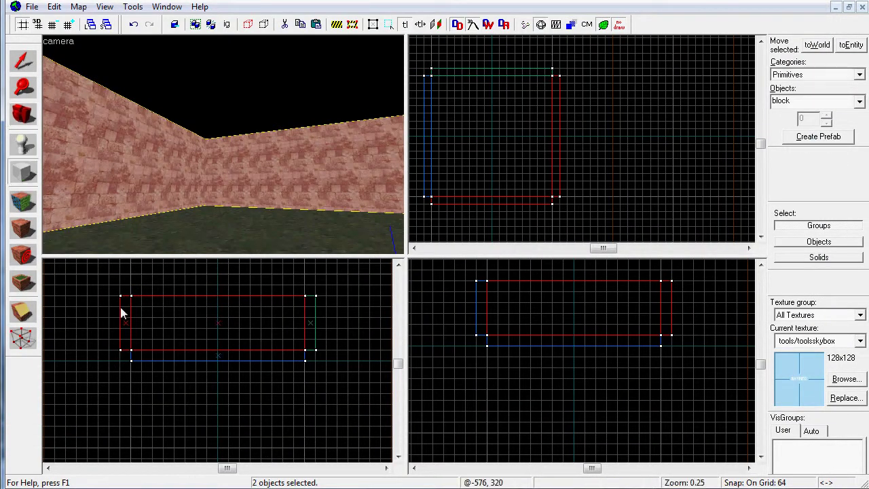
- Create a 64-unit-high skybox block on top of the four walls, sized 1024 by 1024 to match the ground
{"action": "left_click_drag", "start_coordinate": [133, 287], "coordinate": [311, 295]}
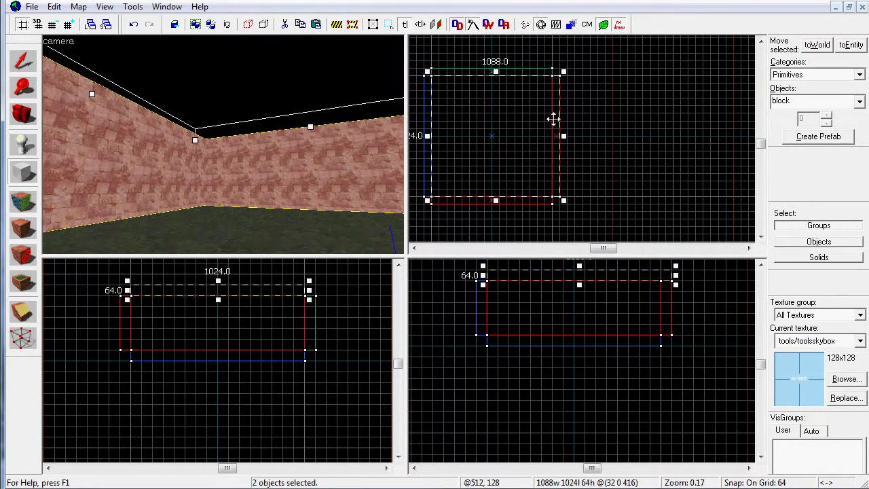
{"action": "mouse_move", "coordinate": [563, 135]}
{"action": "left_mouse_down"}
{"action": "mouse_move", "coordinate": [543, 136]}
{"action": "mouse_move", "coordinate": [554, 136]}
{"action": "left_mouse_up"}
{"action": "key", "text": "Return"}
- Examine the enclosed room in the 3D view, checking the skybox ceiling, the stone walls and the grass floor
{"action": "left_click", "coordinate": [24, 114]}
{"action": "left_click_drag", "start_coordinate": [204, 179], "coordinate": [226, 145]}
{"action": "key", "text": "Left"}
{"action": "key", "text": "Left"}
{"action": "key", "text": "Up"}
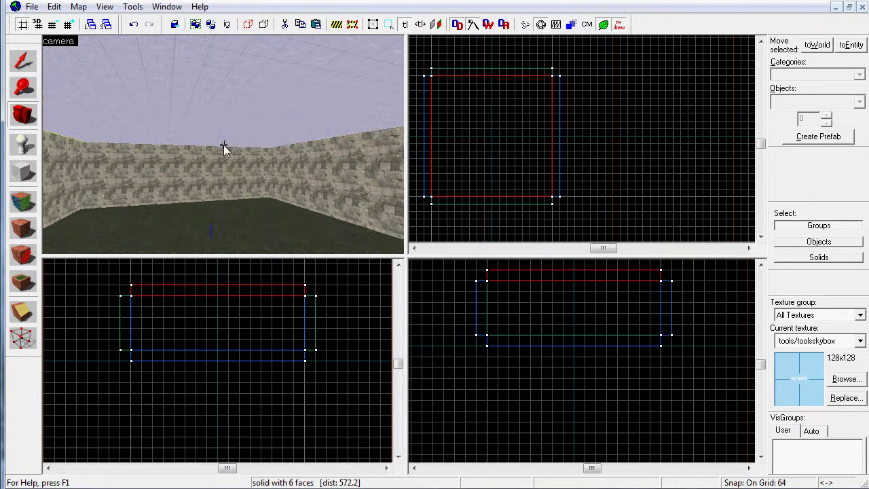
{"action": "key", "text": "Down"}
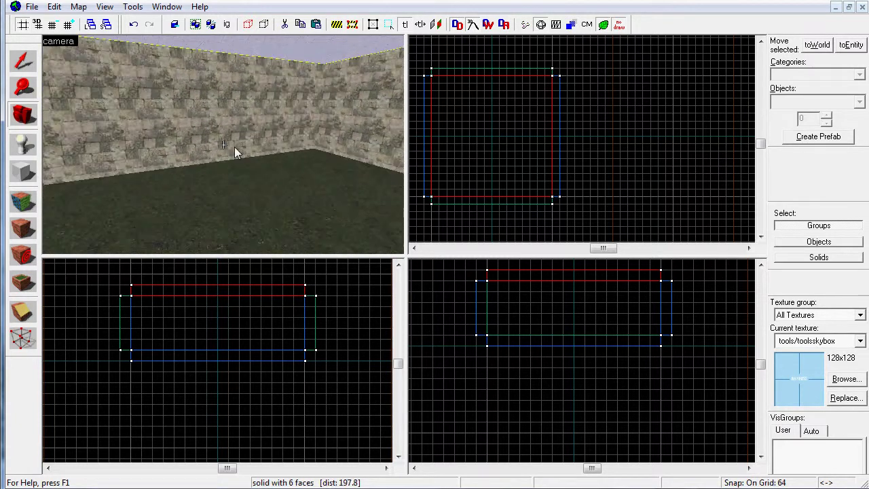
{"action": "key", "text": "Up"}
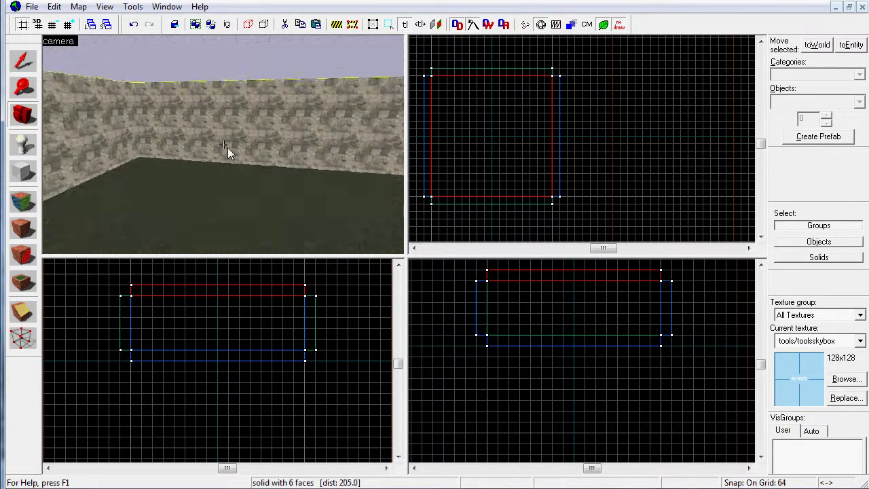
{"action": "left_click_drag", "start_coordinate": [223, 148], "coordinate": [223, 149]}
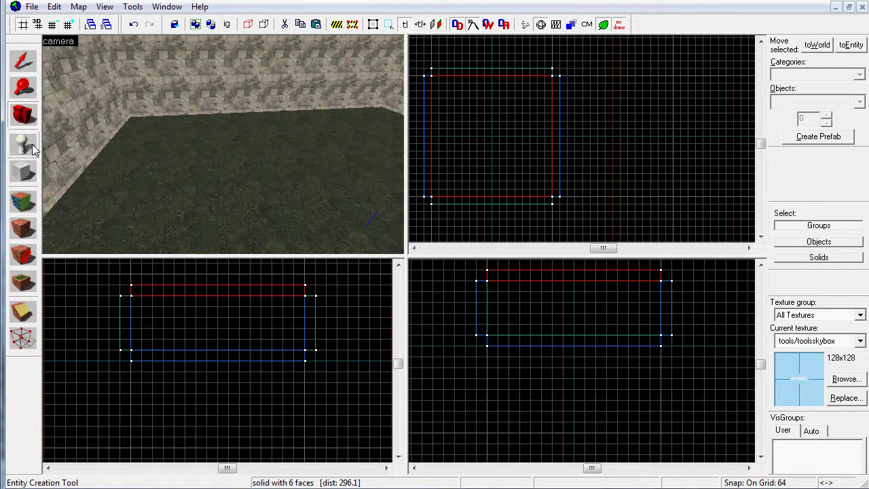
- Place an info_player_allies entity on the grass near the far corner of the room
{"action": "left_click", "coordinate": [30, 146]}
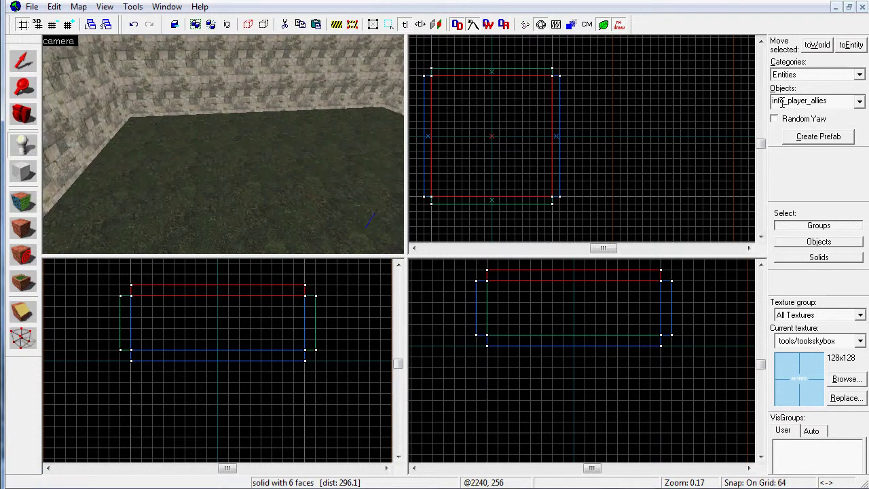
{"action": "left_click", "coordinate": [858, 101]}
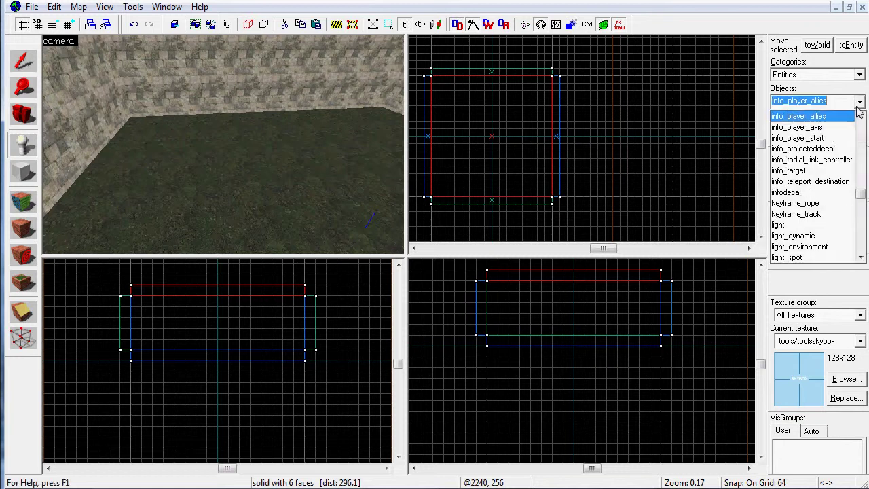
{"action": "left_click", "coordinate": [860, 118]}
{"action": "left_click", "coordinate": [861, 118]}
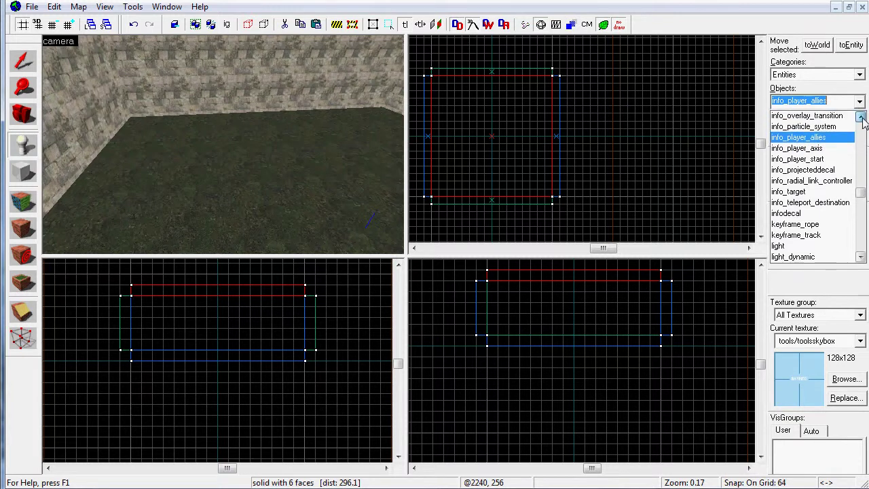
{"action": "left_click", "coordinate": [829, 141]}
{"action": "left_click", "coordinate": [151, 130]}
- Place an info_player_axis entity beside the allies spawn and an info_player_start entity on the grass in front of them
{"action": "left_click", "coordinate": [858, 100]}
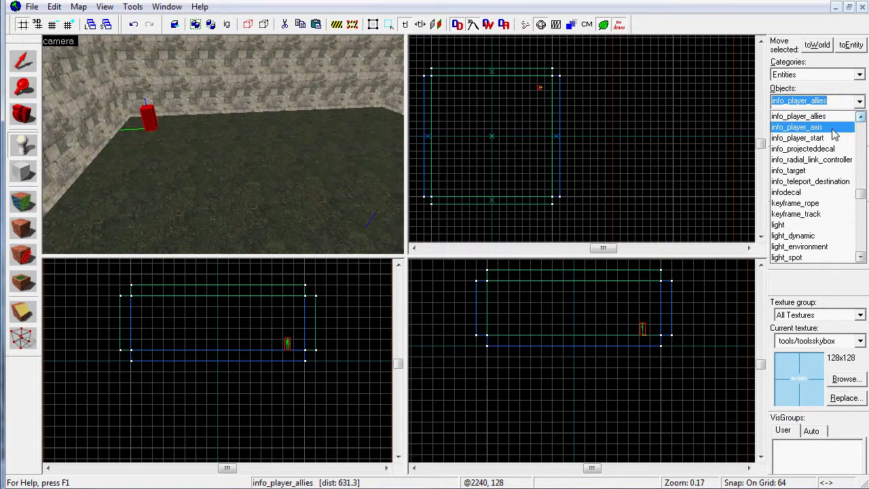
{"action": "left_click", "coordinate": [841, 120]}
{"action": "left_click", "coordinate": [194, 132]}
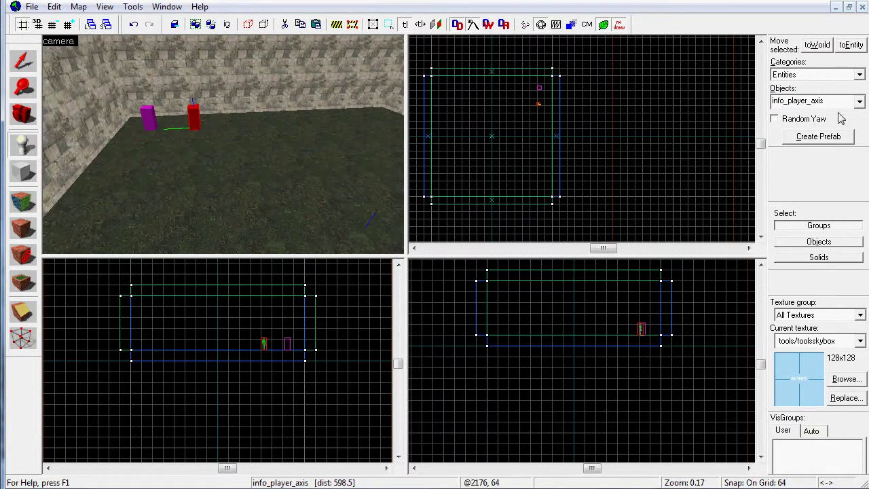
{"action": "left_click", "coordinate": [858, 101]}
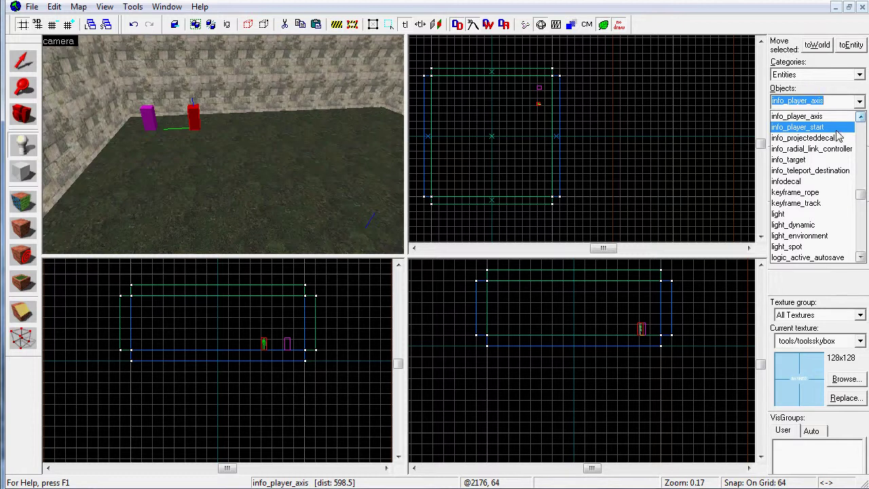
{"action": "left_click", "coordinate": [814, 127]}
{"action": "left_click", "coordinate": [173, 161]}
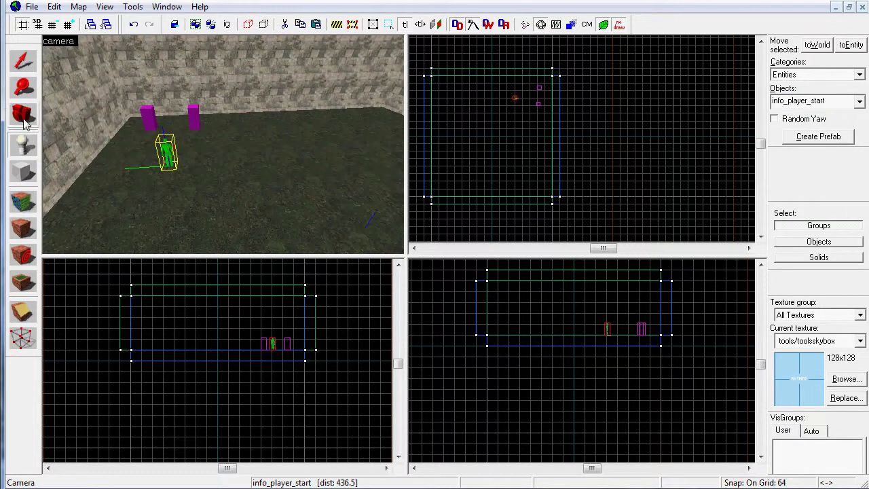
- Save the map in the mapsrc folder as sdk_tester3, in Valve Map Files (*.vmf) format
{"action": "left_click", "coordinate": [23, 117]}
{"action": "mouse_move", "coordinate": [223, 145]}
{"action": "left_mouse_down"}
{"action": "mouse_move", "coordinate": [215, 145]}
{"action": "mouse_move", "coordinate": [238, 151]}
{"action": "mouse_move", "coordinate": [224, 149]}
{"action": "left_mouse_up"}
{"action": "left_click", "coordinate": [31, 6]}
{"action": "left_click", "coordinate": [51, 81]}
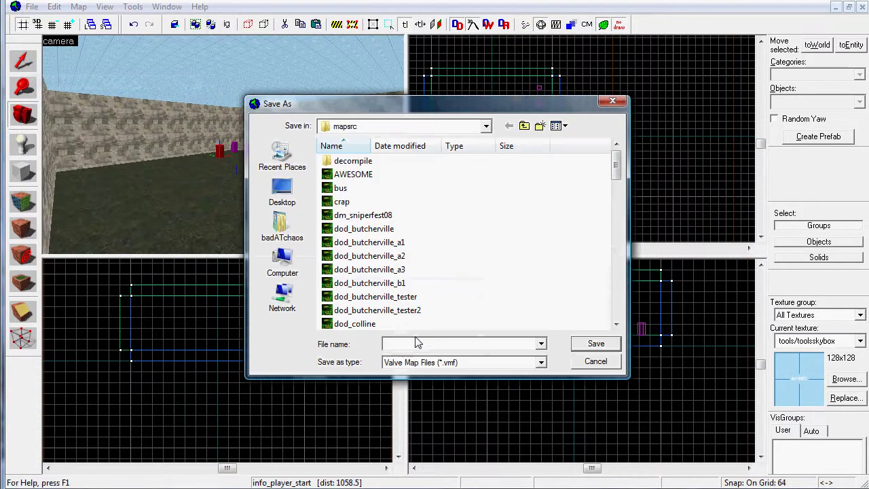
{"action": "type", "text": "sd"}
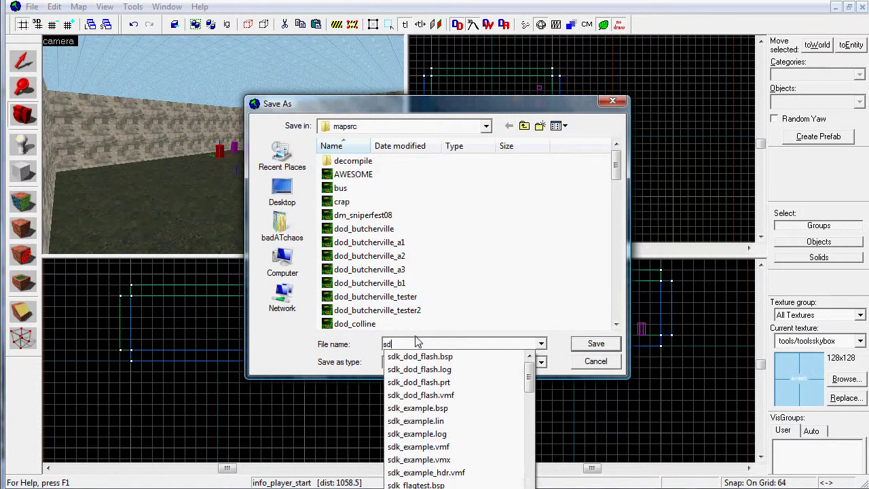
{"action": "type", "text": "k_tester"}
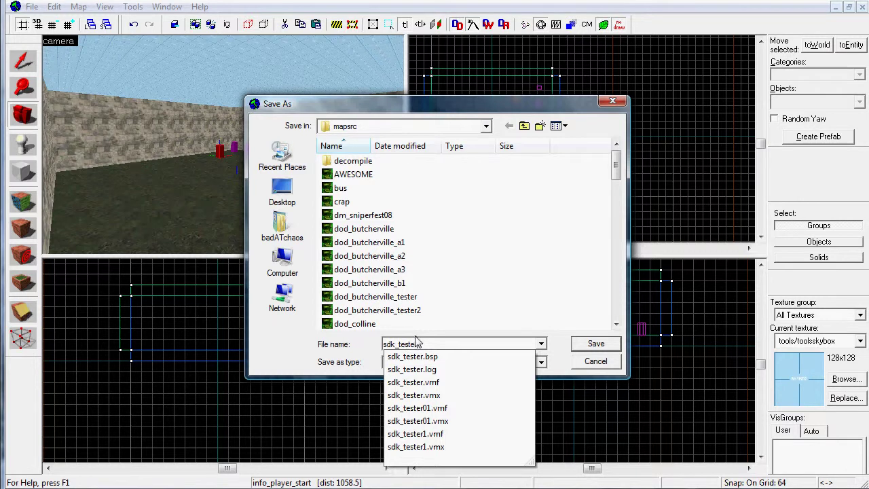
{"action": "key", "text": "Escape"}
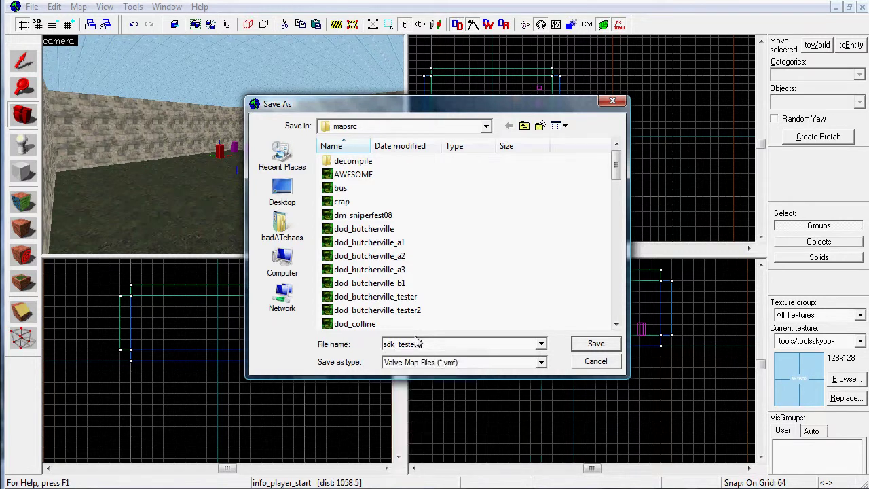
{"action": "left_click", "coordinate": [615, 346]}
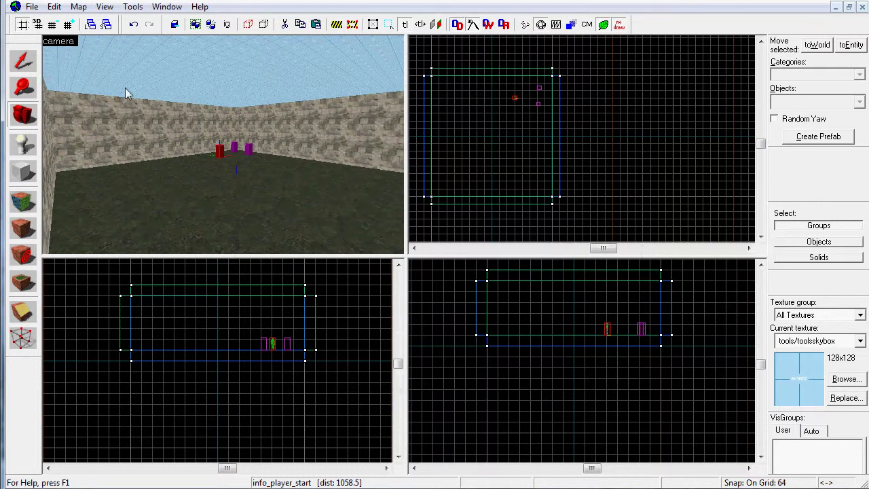
{"action": "left_click", "coordinate": [32, 8]}
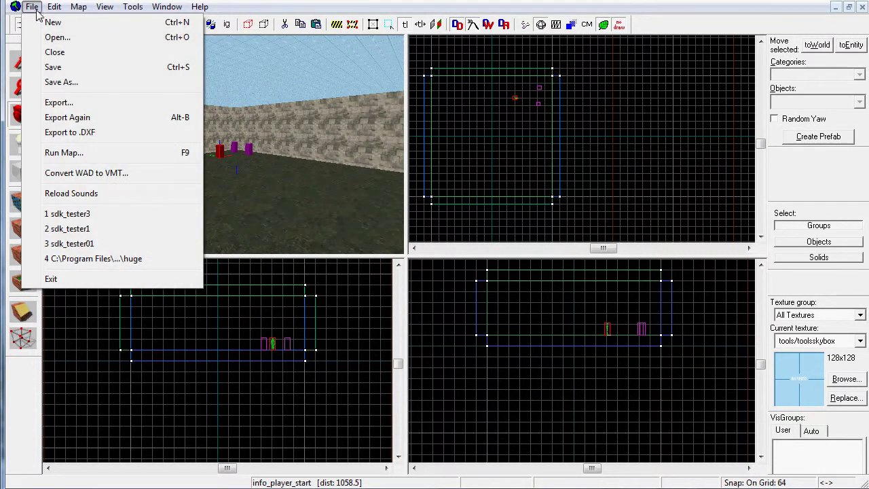
{"action": "mouse_move", "coordinate": [87, 5]}
{"action": "left_click", "coordinate": [45, 130]}
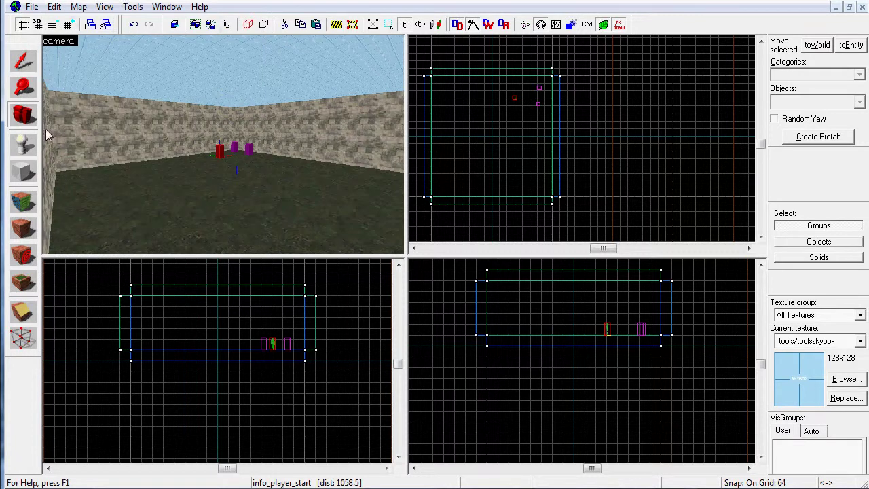
{"action": "left_click", "coordinate": [31, 204]}
{"action": "left_click", "coordinate": [536, 199]}
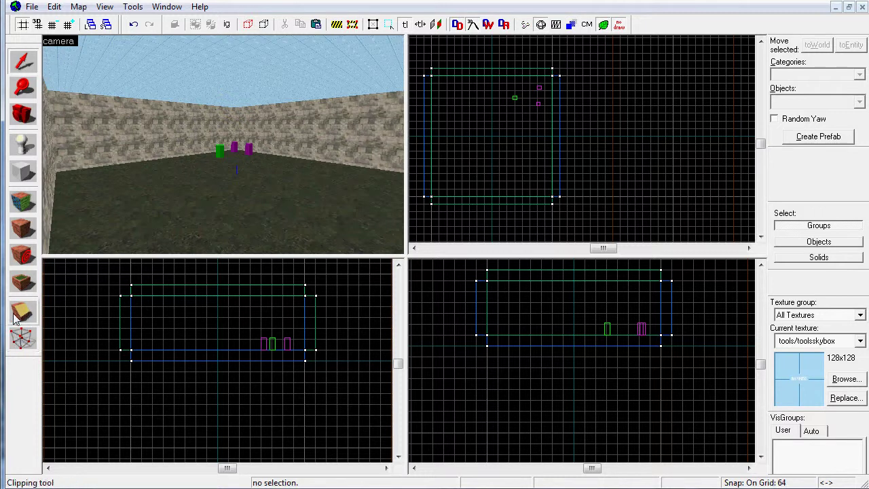
{"action": "left_click", "coordinate": [23, 116]}
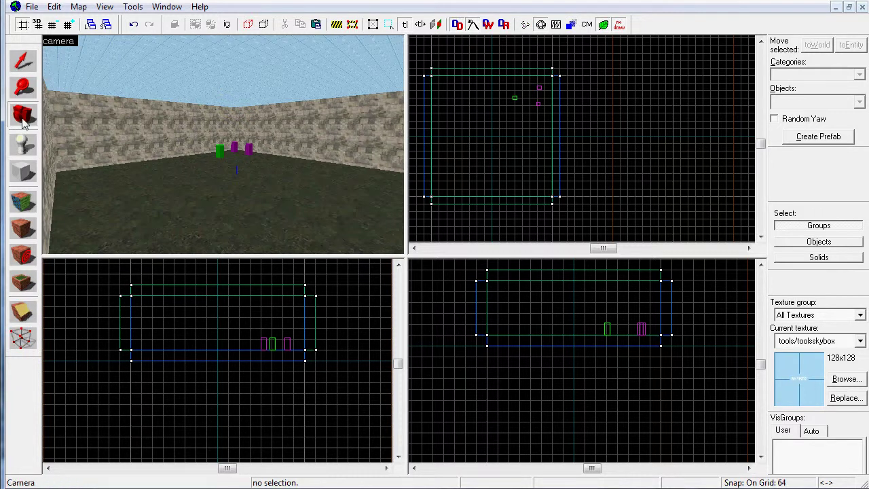
{"action": "left_click_drag", "start_coordinate": [272, 136], "coordinate": [122, 156]}
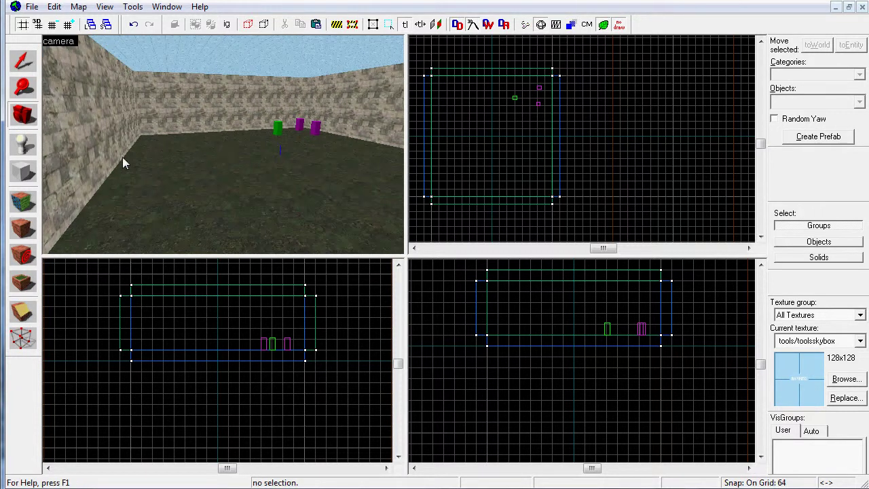
- Choose arch as the primitive for the Block tool, and view the spawn entities up close in 3D
{"action": "left_click", "coordinate": [23, 172]}
{"action": "left_click", "coordinate": [859, 101]}
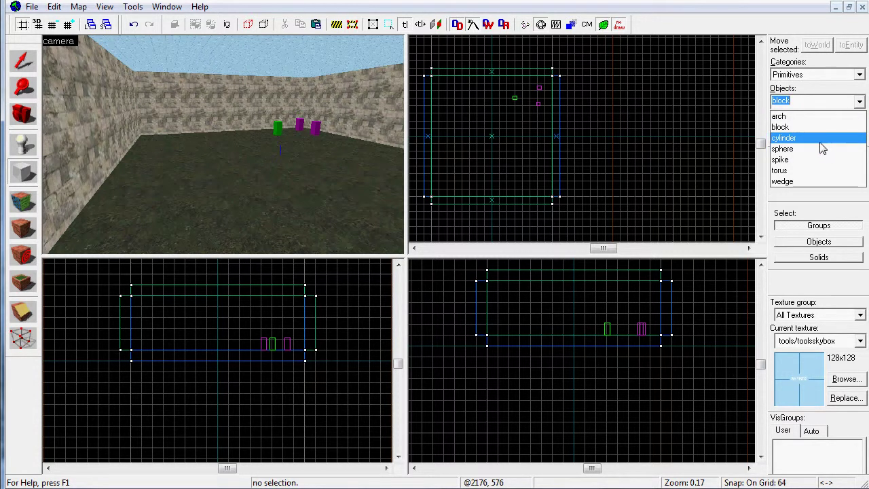
{"action": "left_click", "coordinate": [801, 116]}
{"action": "left_click", "coordinate": [22, 114]}
{"action": "left_click_drag", "start_coordinate": [223, 145], "coordinate": [225, 148]}
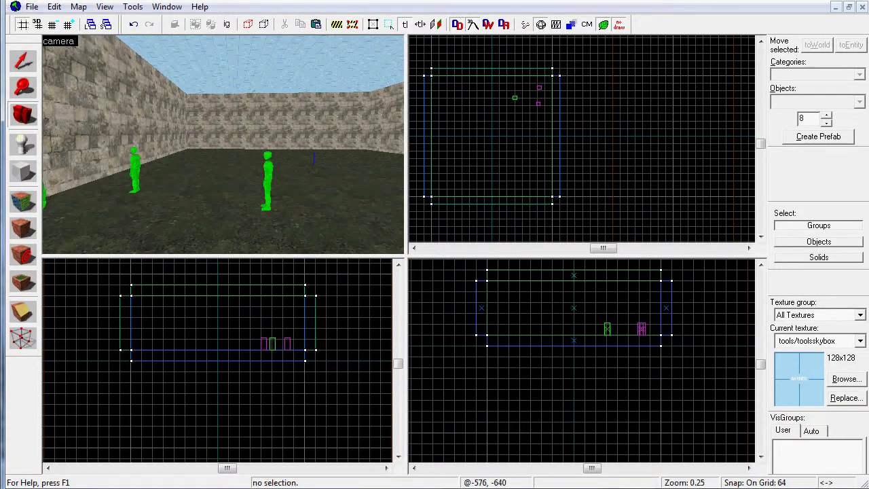